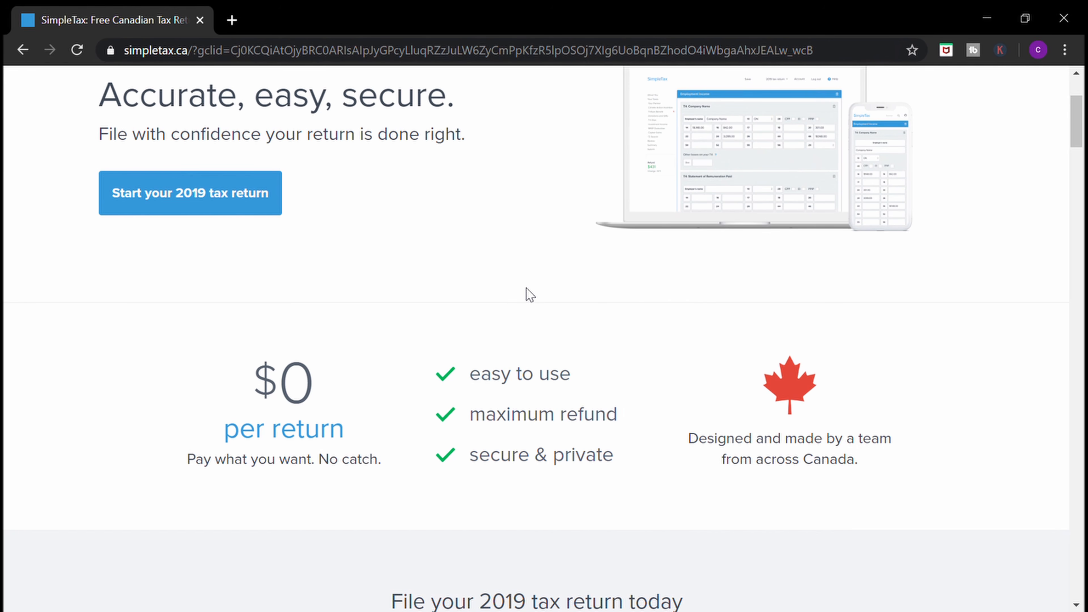
Start a 2019 return as a first-time user, sign up, and name the return after the taxpayer
left_click(262, 204)
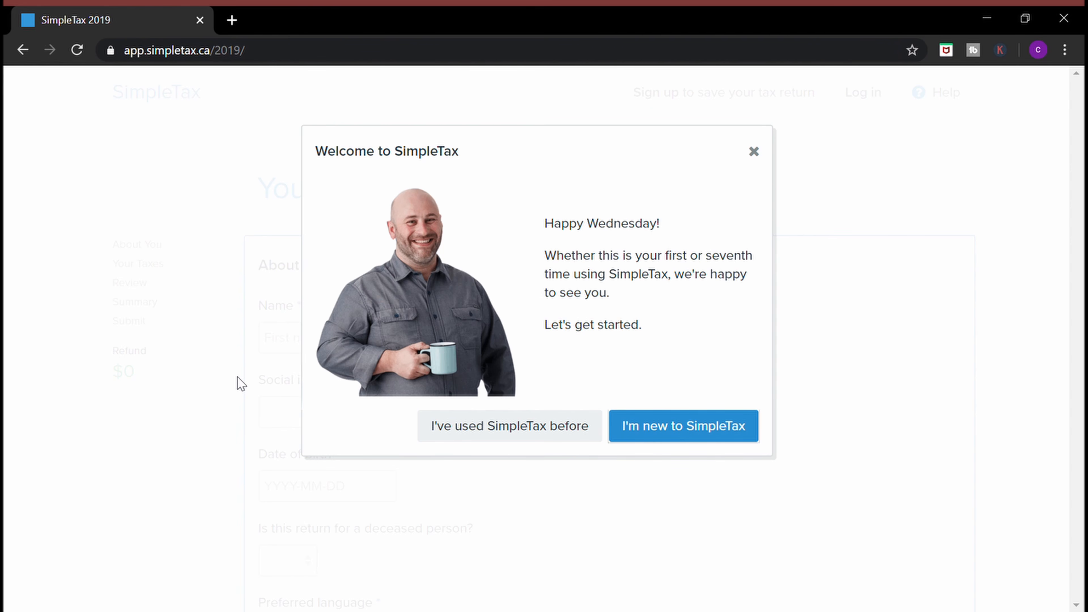
left_click(657, 430)
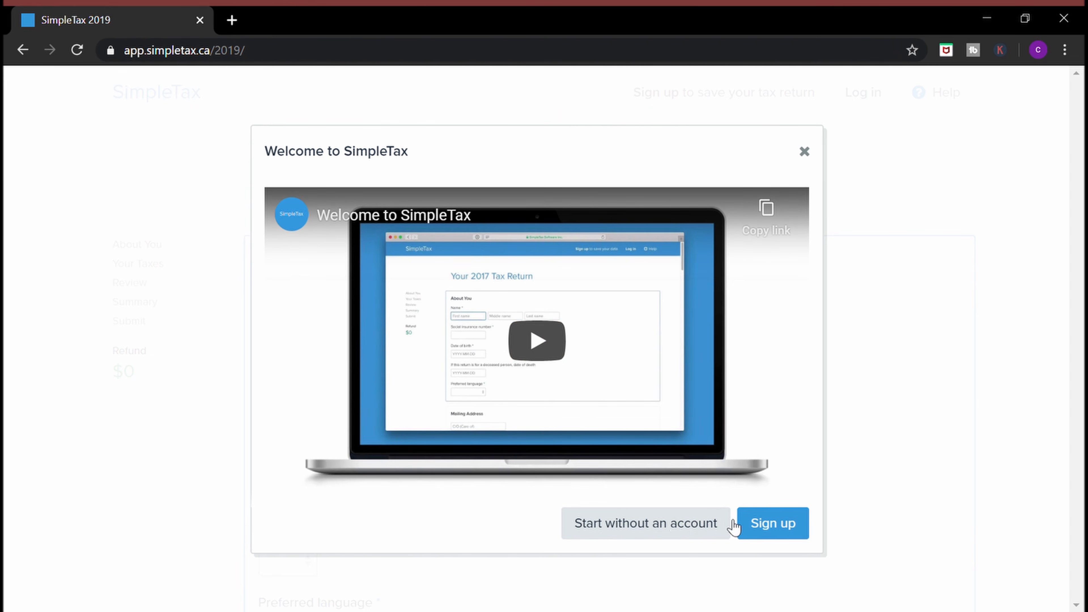
left_click(779, 524)
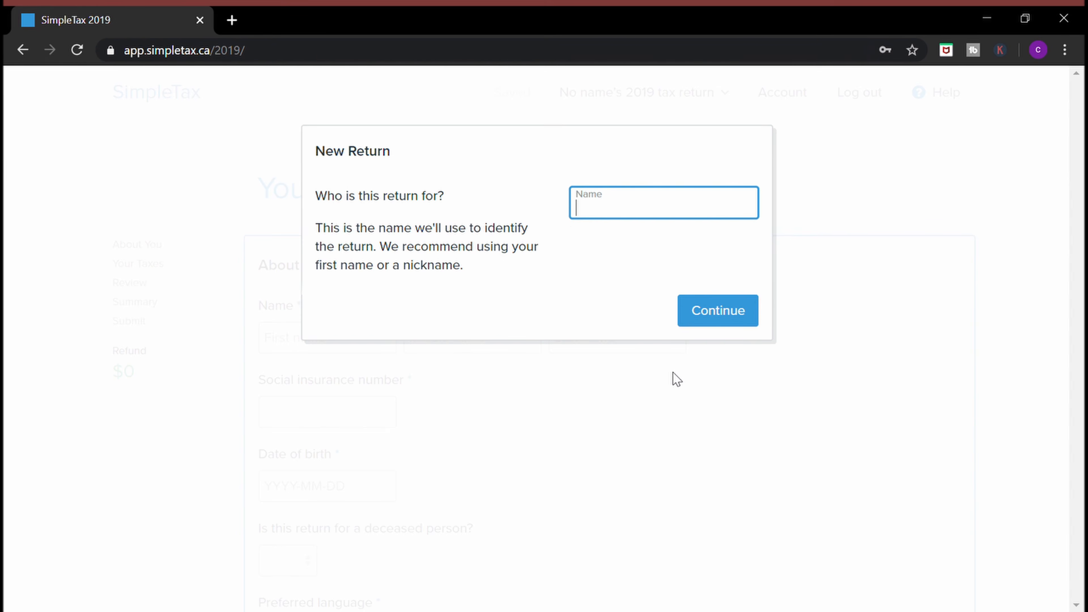
left_click(731, 321)
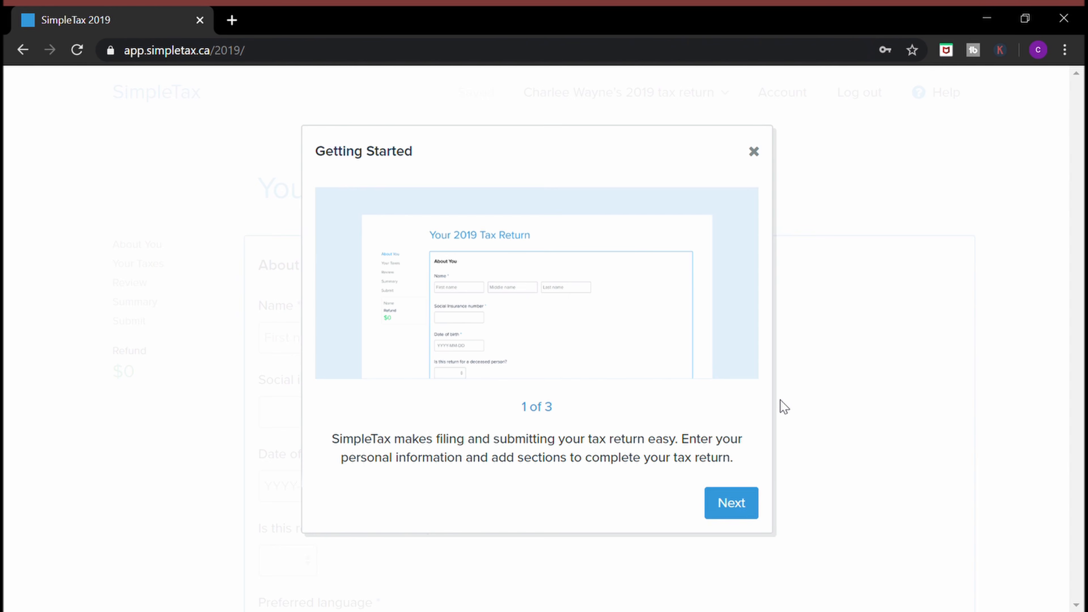
Step through the getting-started tips and close the welcome tour
left_click(727, 506)
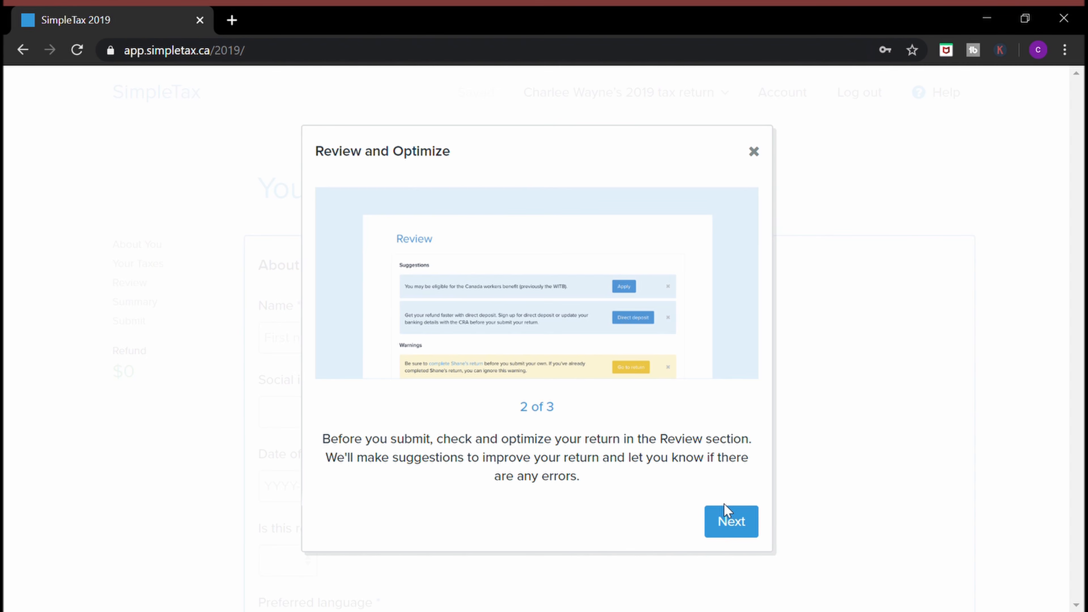
left_click(739, 527)
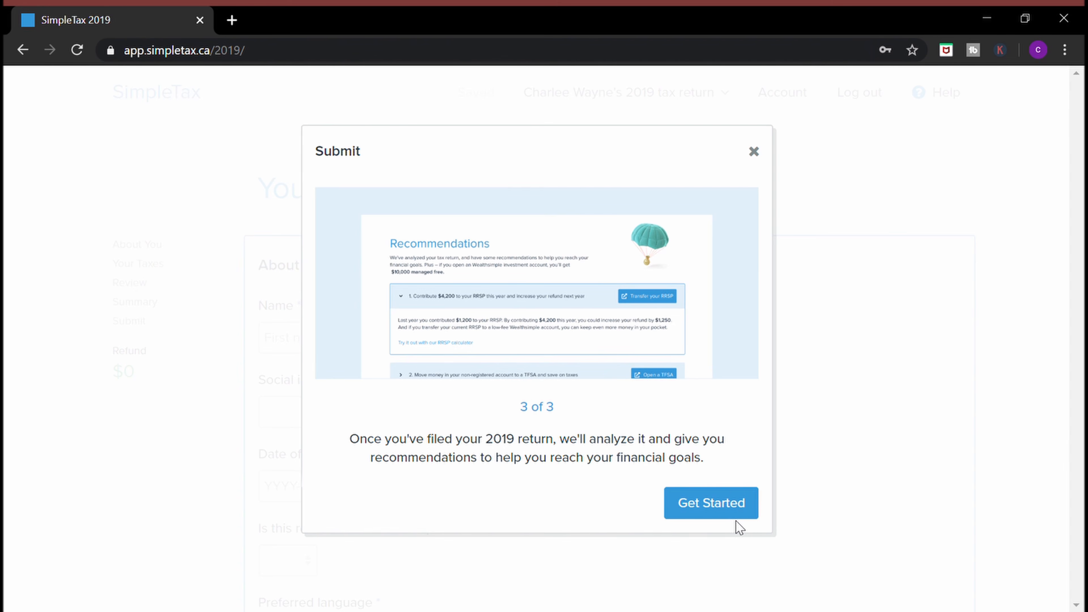
left_click(729, 503)
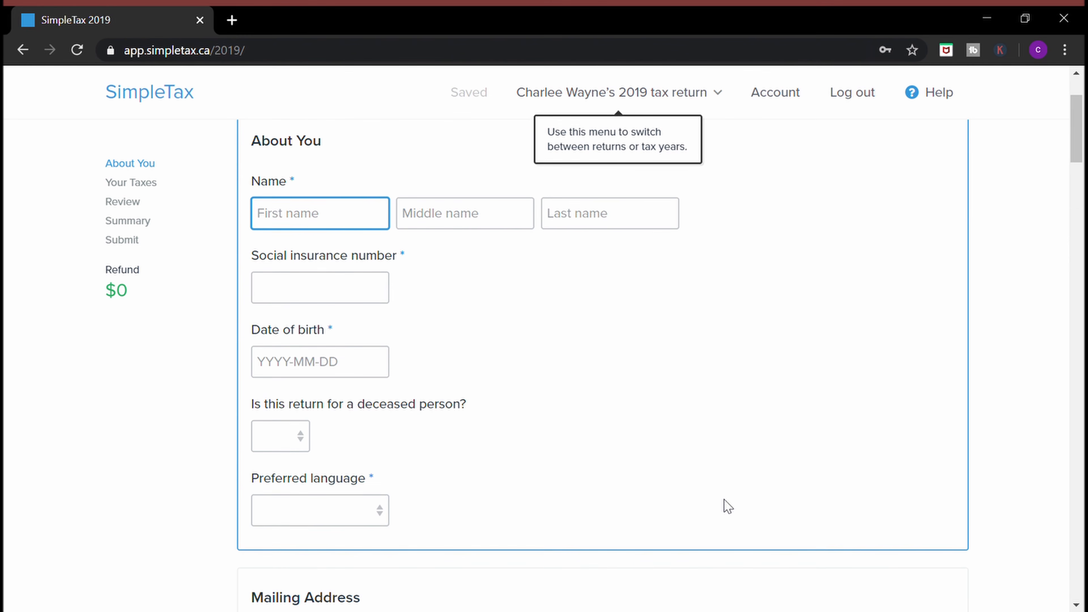
Scroll past About You, Mailing Address, Residence, Family, Misc and CRA My Account to Your Taxes
scroll(728, 507, "down", 4)
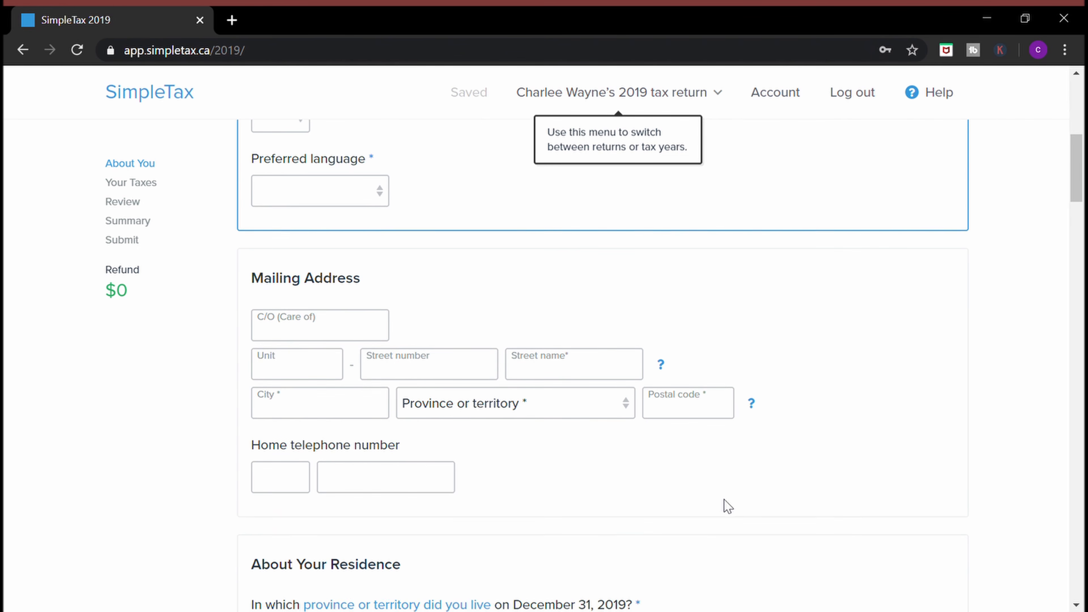
scroll(728, 507, "down", 6)
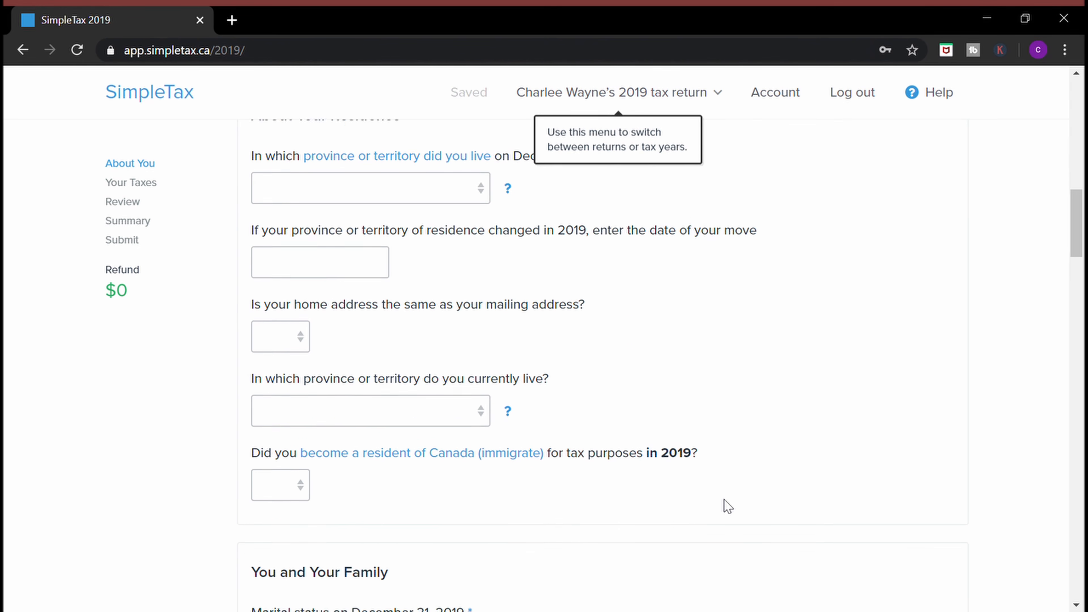
scroll(728, 506, "down", 4)
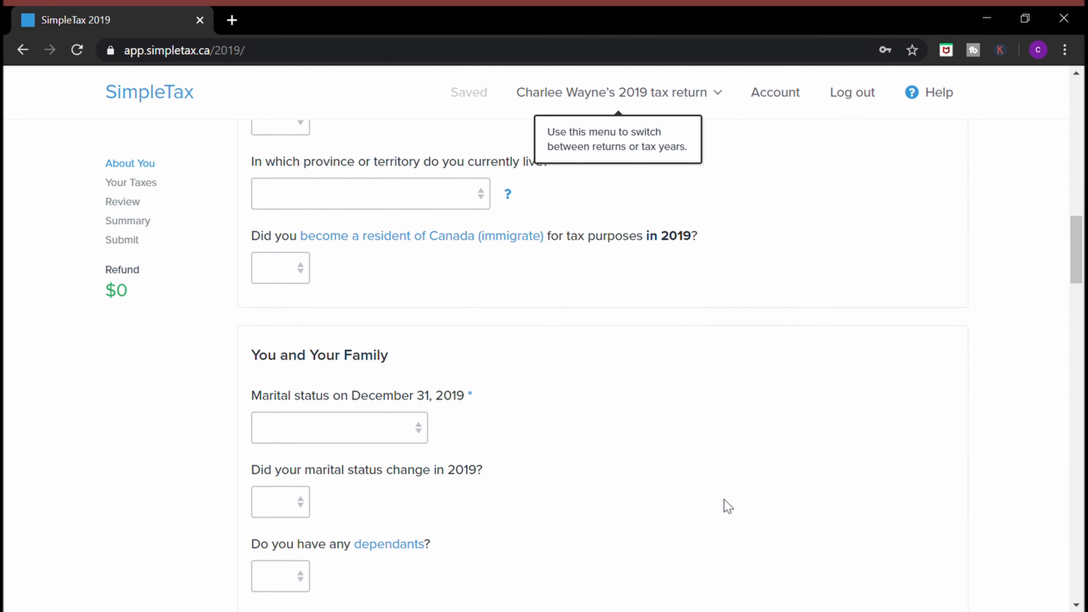
scroll(728, 506, "down", 3)
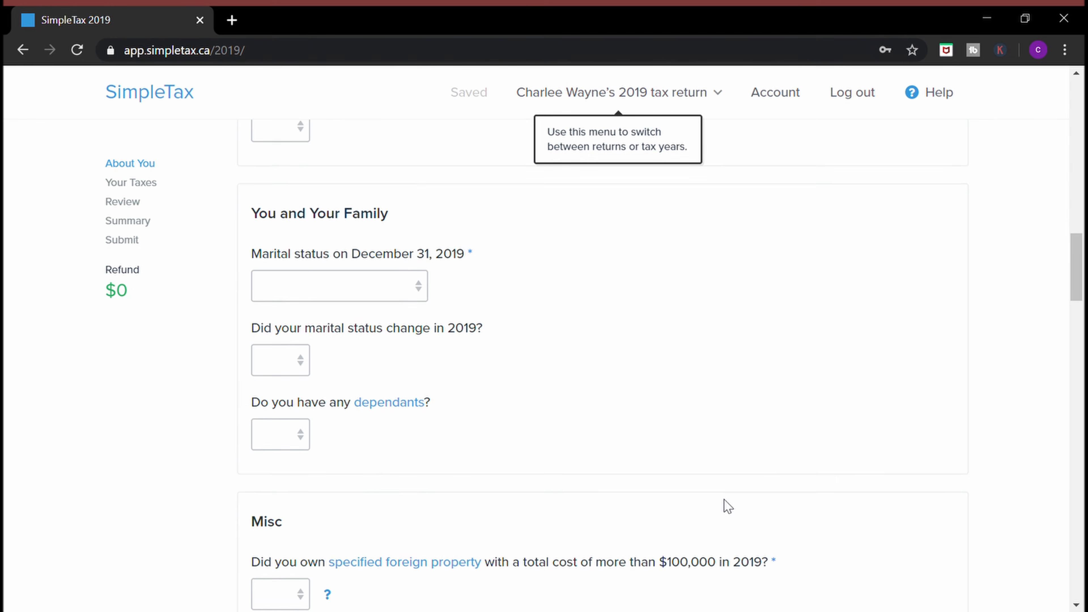
scroll(728, 506, "down", 3)
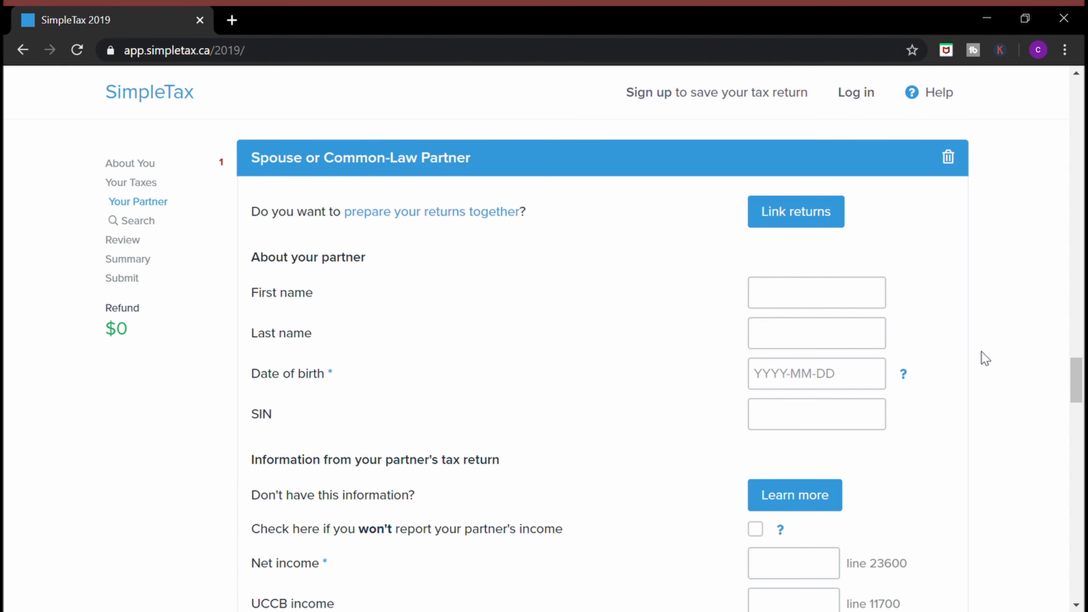
scroll(970, 385, "down", 1)
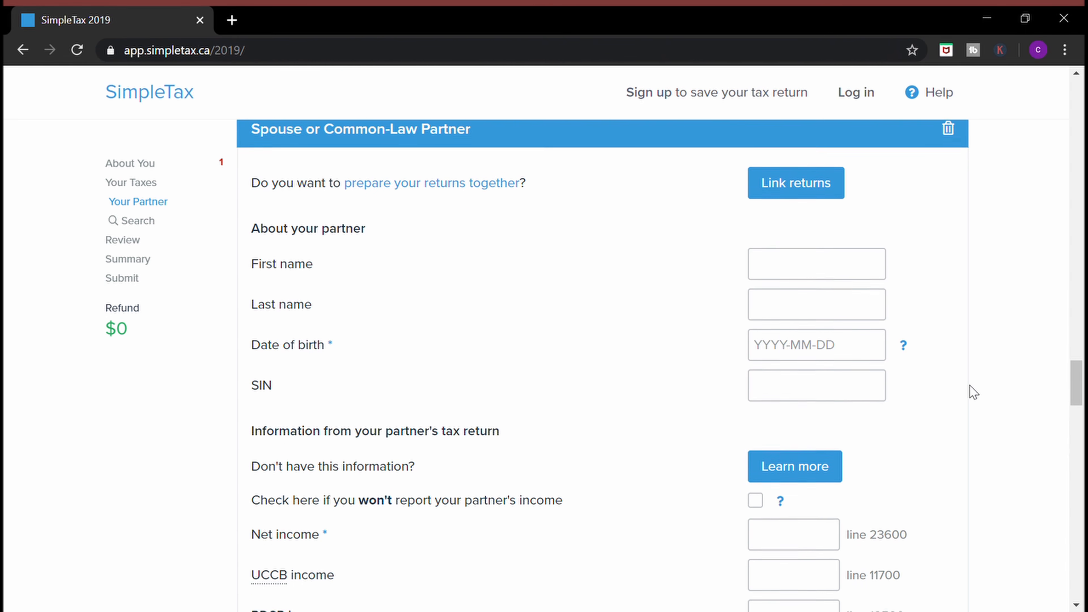
scroll(969, 386, "down", 3)
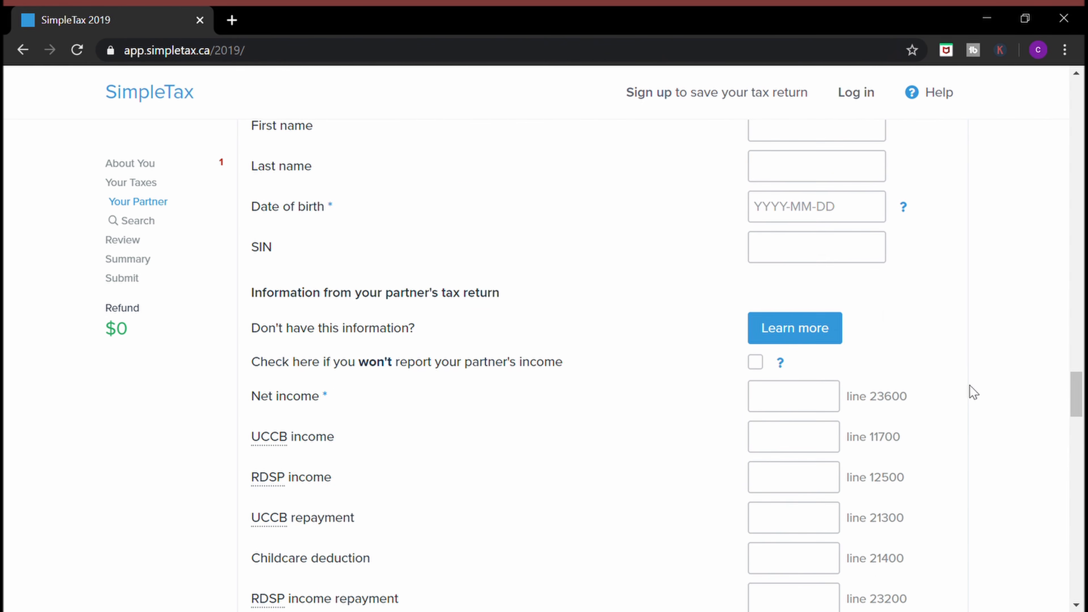
scroll(969, 386, "down", 5)
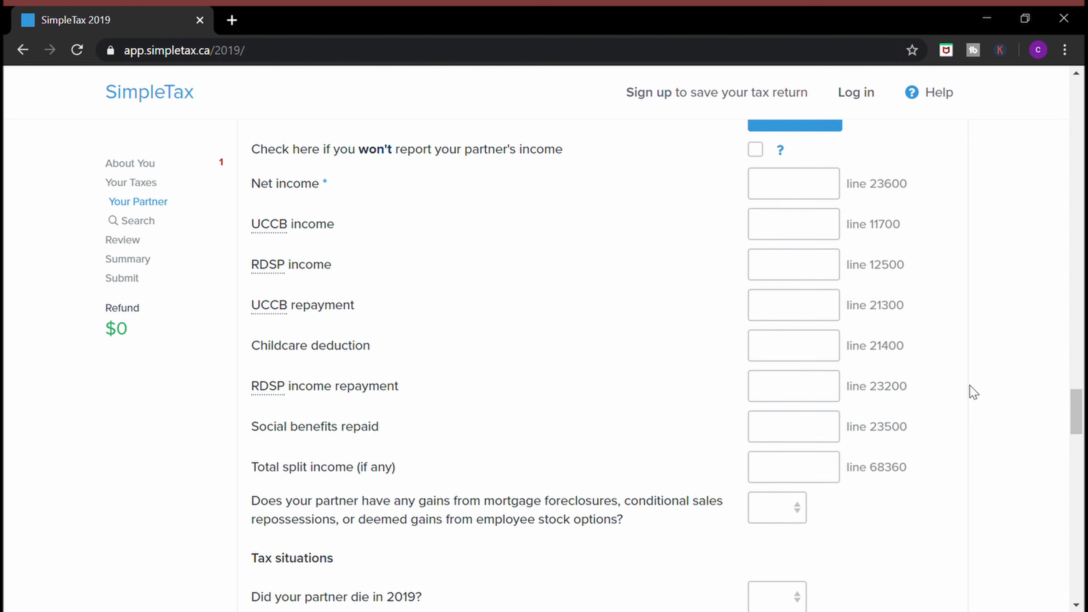
scroll(969, 385, "down", 6)
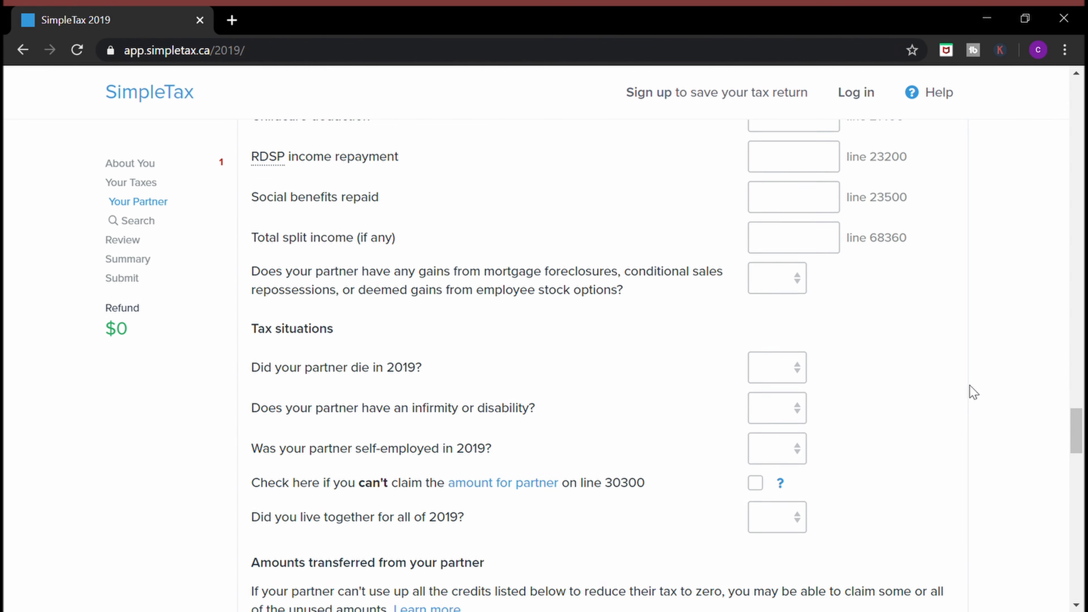
scroll(969, 385, "down", 1)
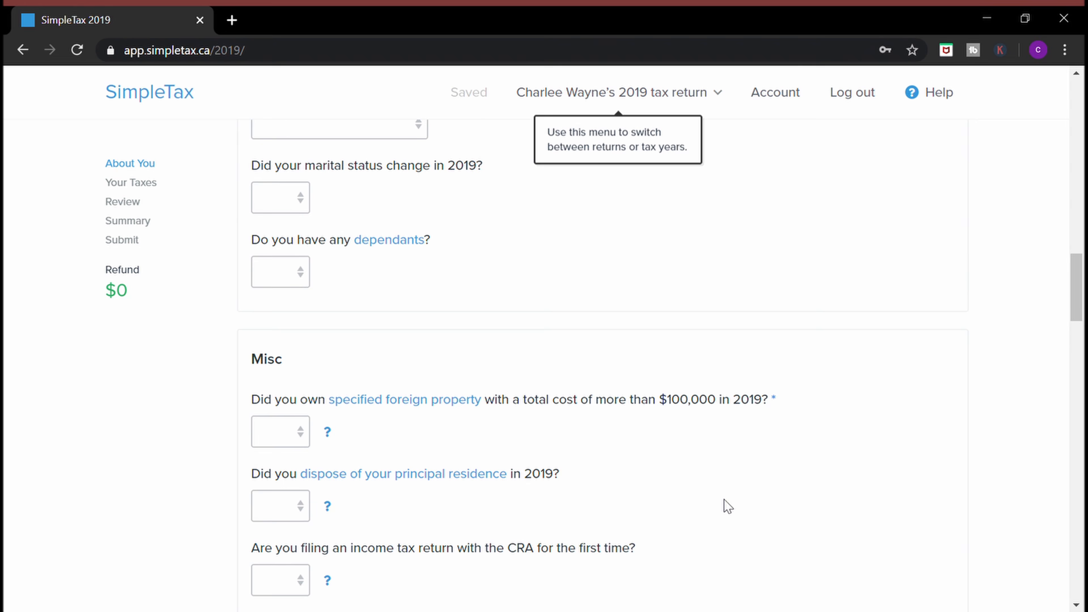
scroll(728, 506, "down", 2)
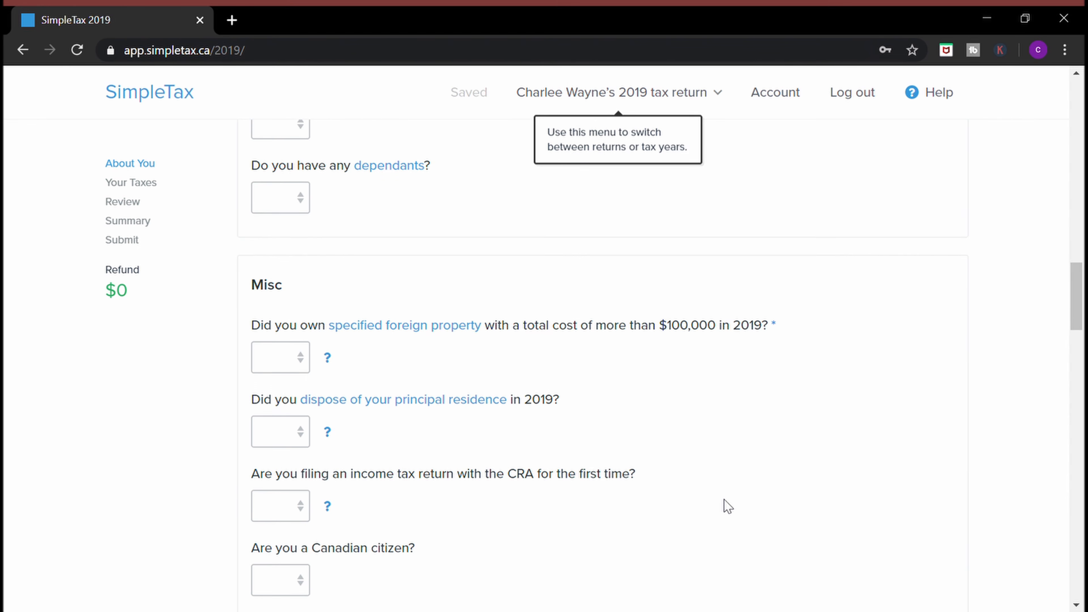
scroll(727, 506, "down", 10)
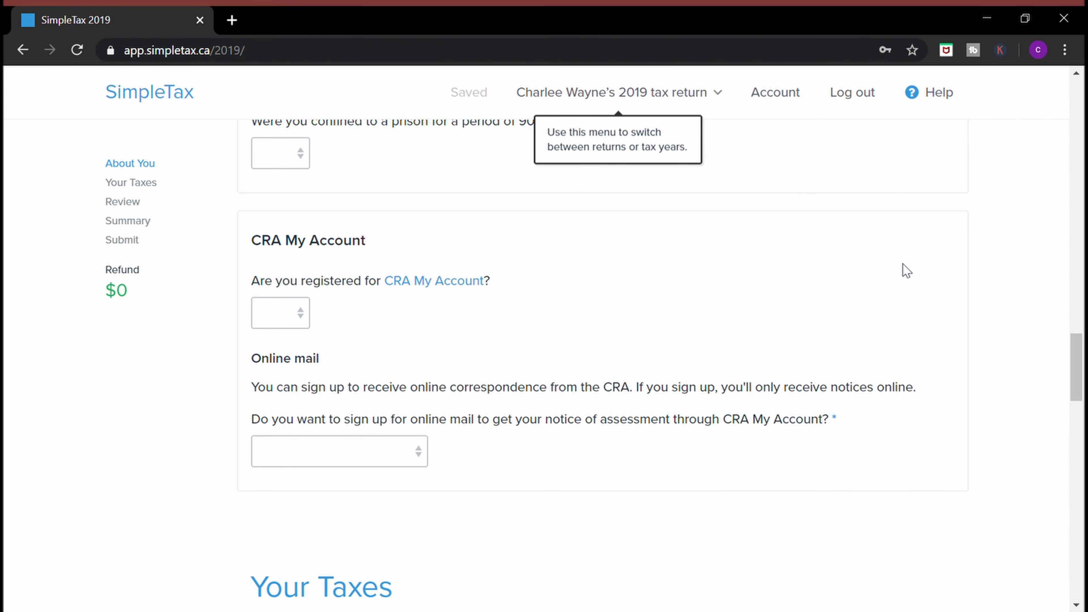
scroll(942, 205, "down", 8)
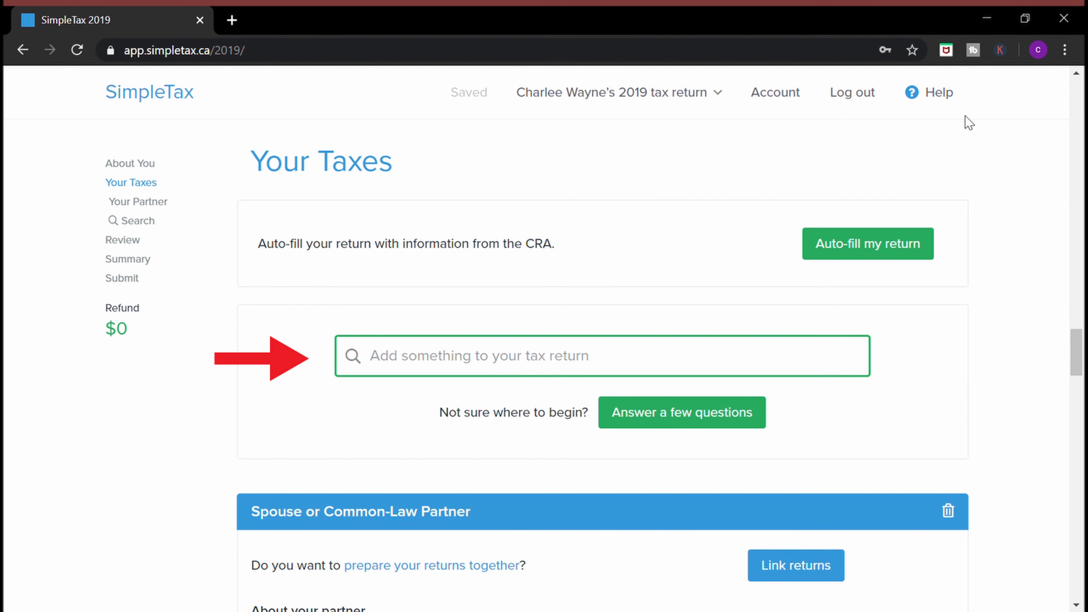
Choose CRA auto-fill for the return and agree to its terms and conditions
left_click(912, 251)
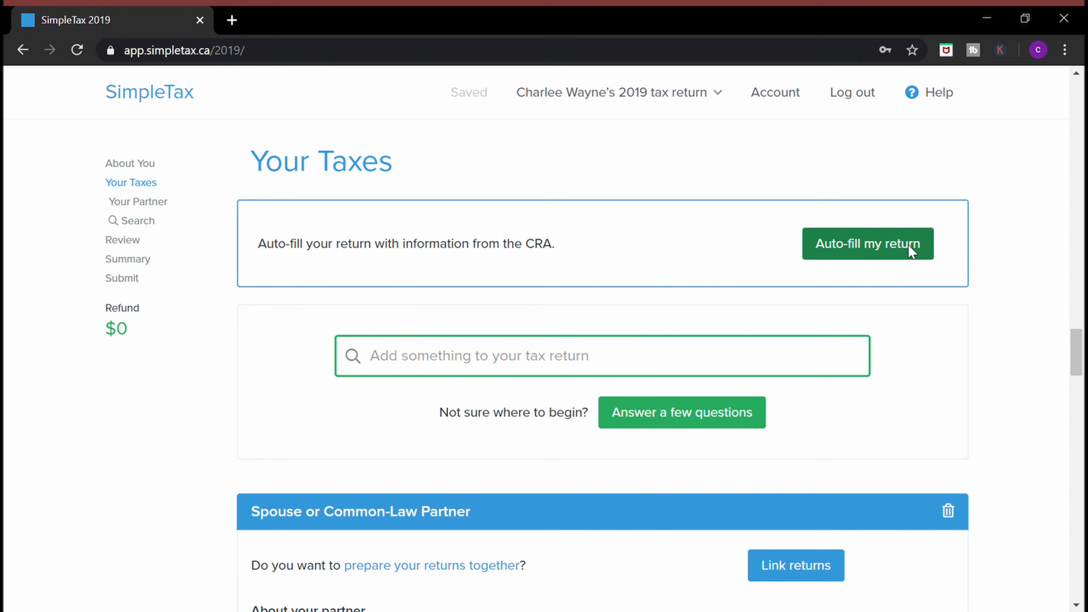
left_click(734, 582)
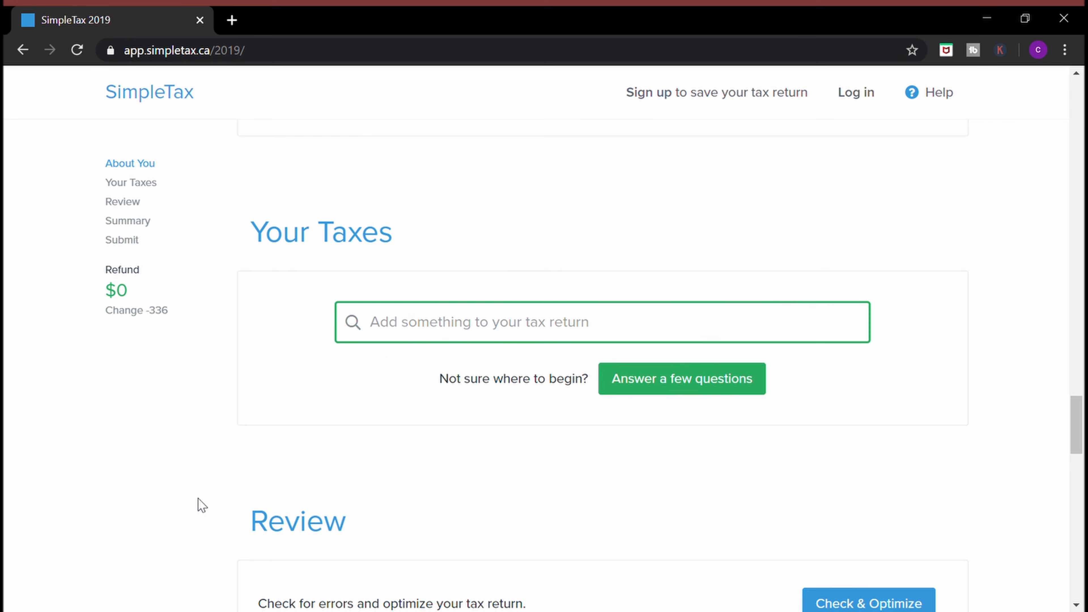
Start the guided questions, confirming T1198 and T5018 slips, and pass the personal and income pages
left_click(644, 383)
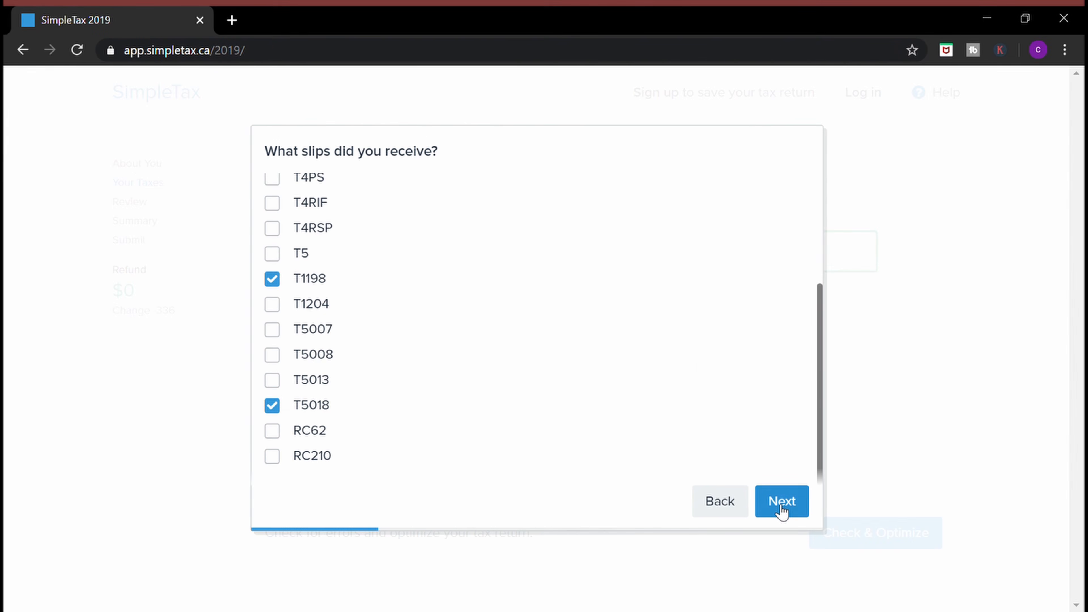
left_click(781, 510)
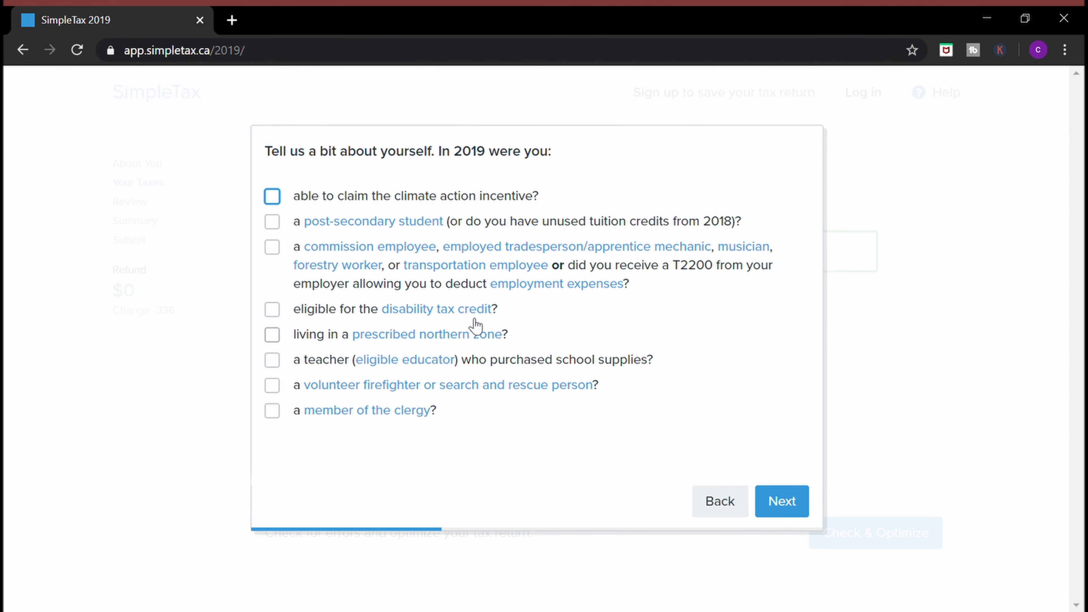
left_click(782, 504)
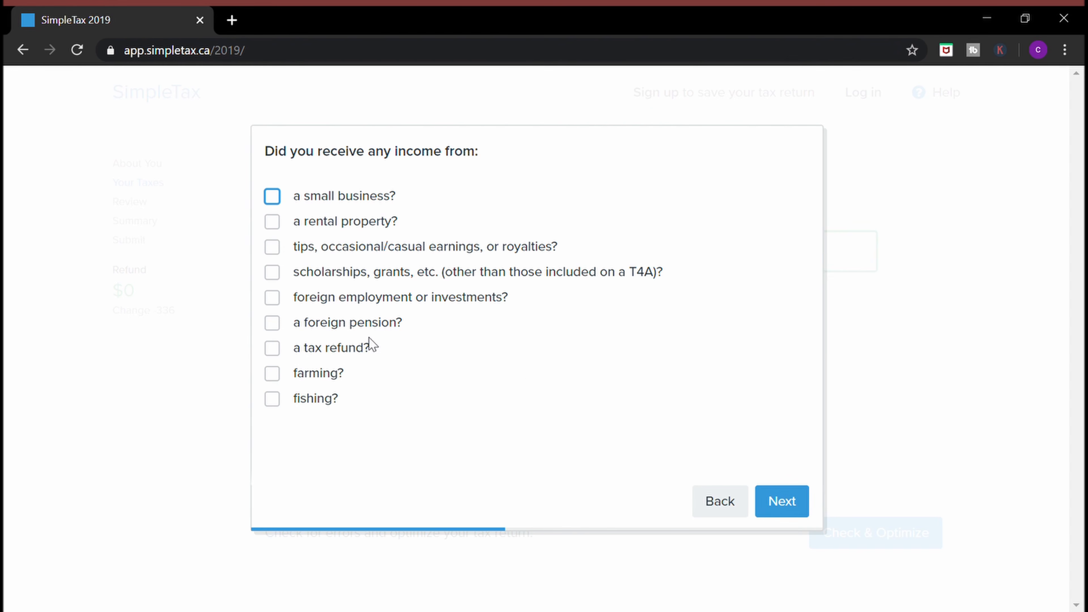
left_click(782, 502)
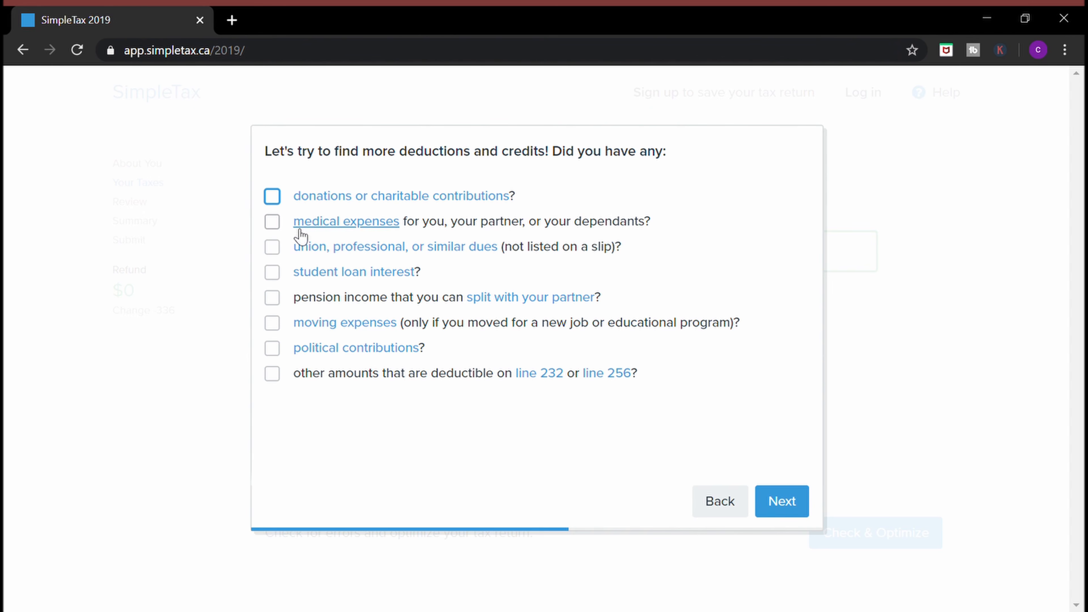
Tick donations, RRSP contributions and unreported investment income, then finish the questionnaire
left_click(273, 198)
left_click(782, 502)
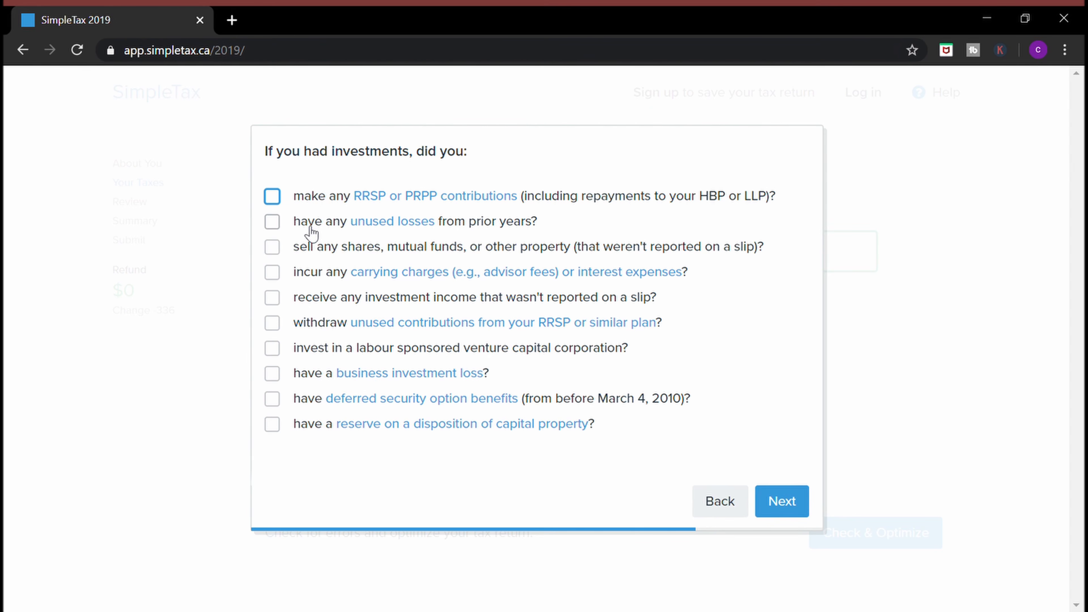
left_click(272, 197)
left_click(274, 299)
left_click(781, 506)
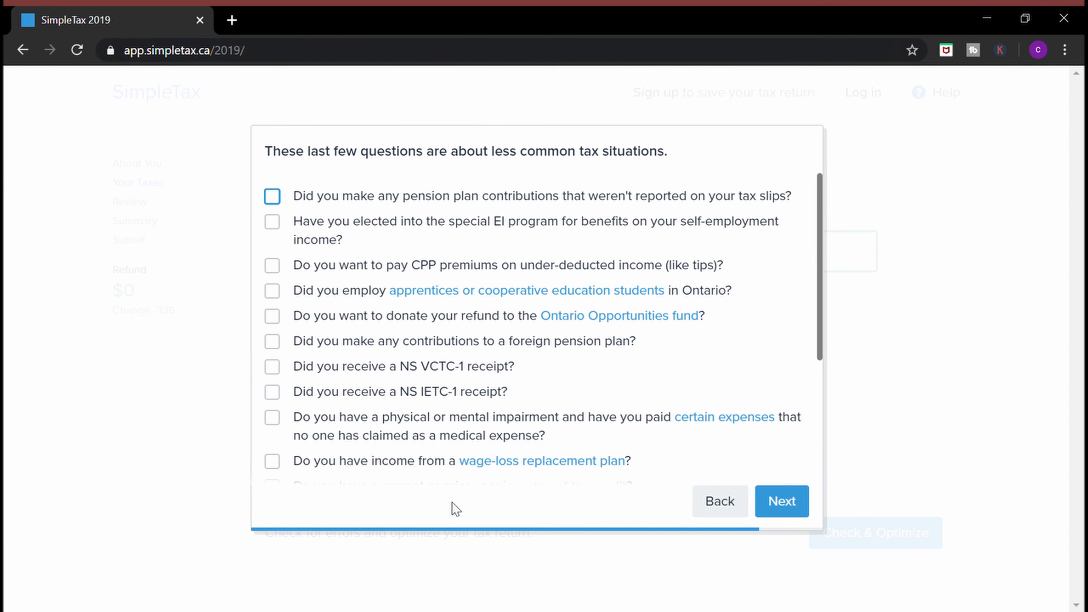
left_click(787, 501)
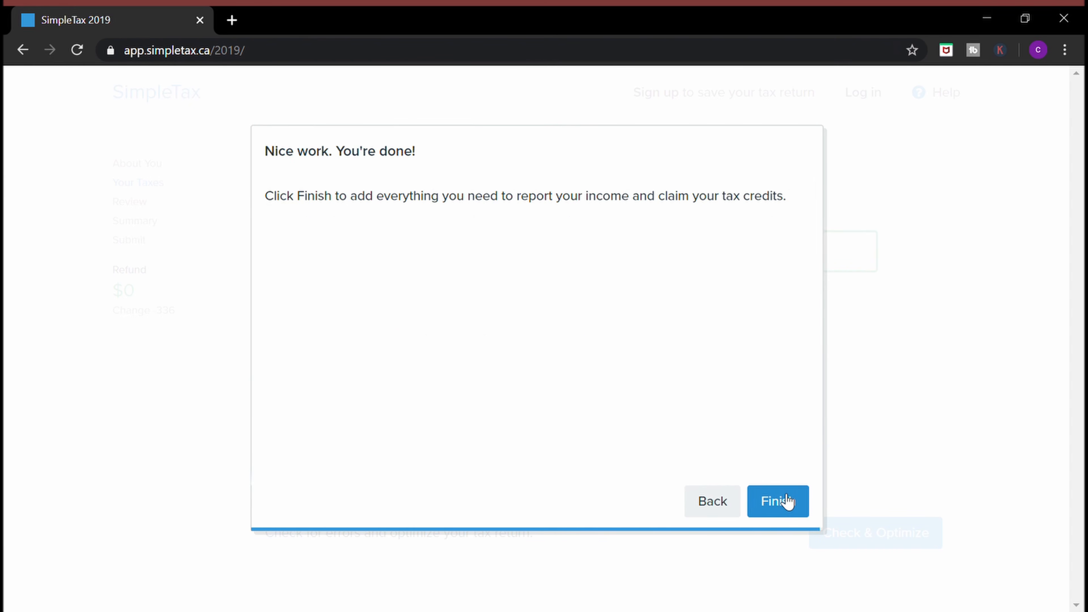
left_click(787, 502)
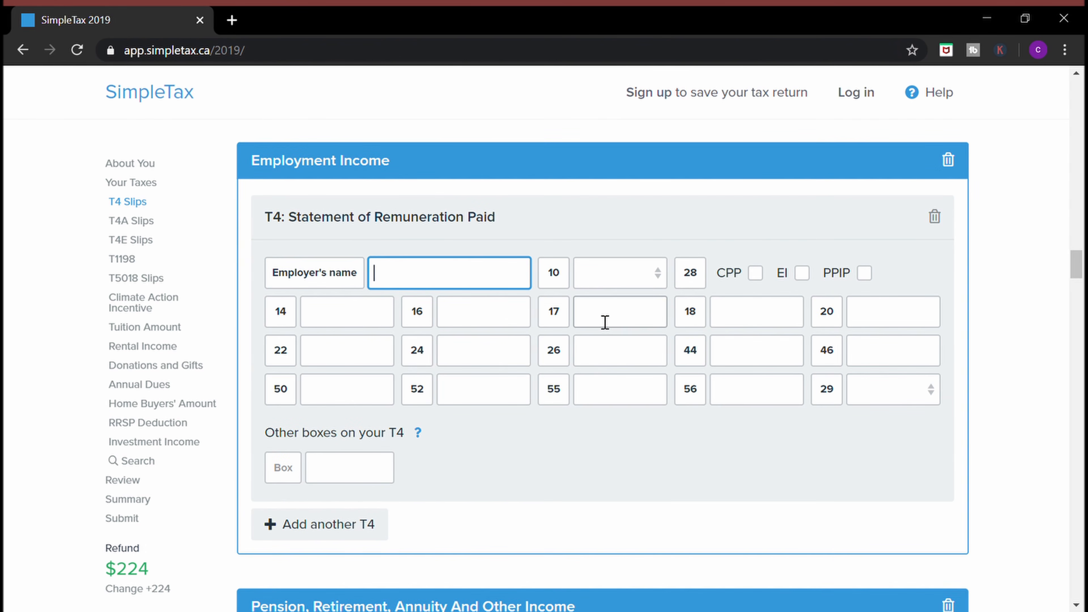
Enter box 69 on the T4 slip and add a second T4 slip
left_click(294, 477)
type("69")
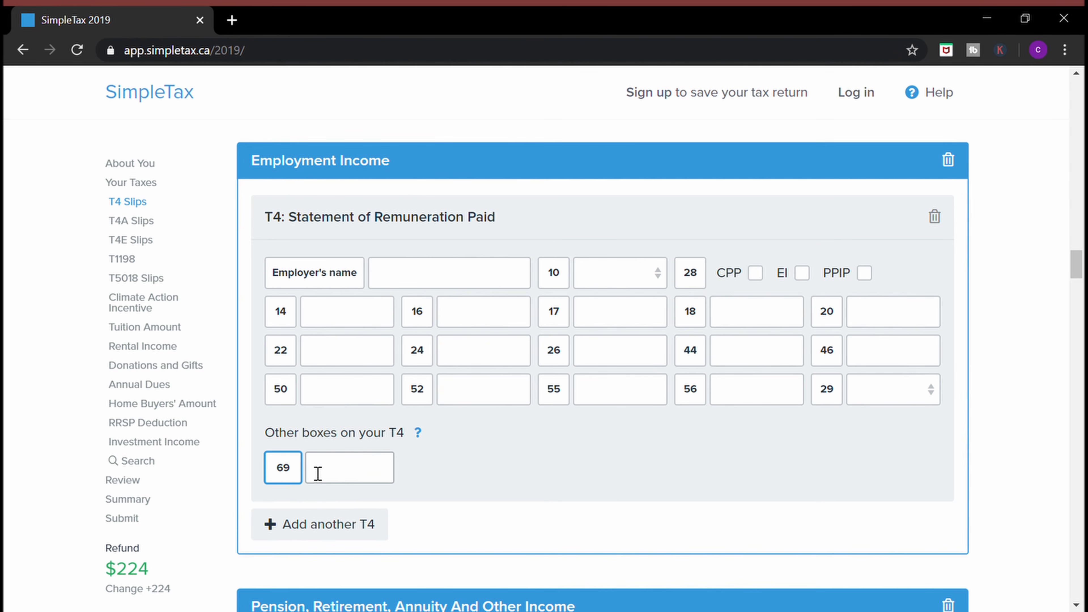
left_click(341, 474)
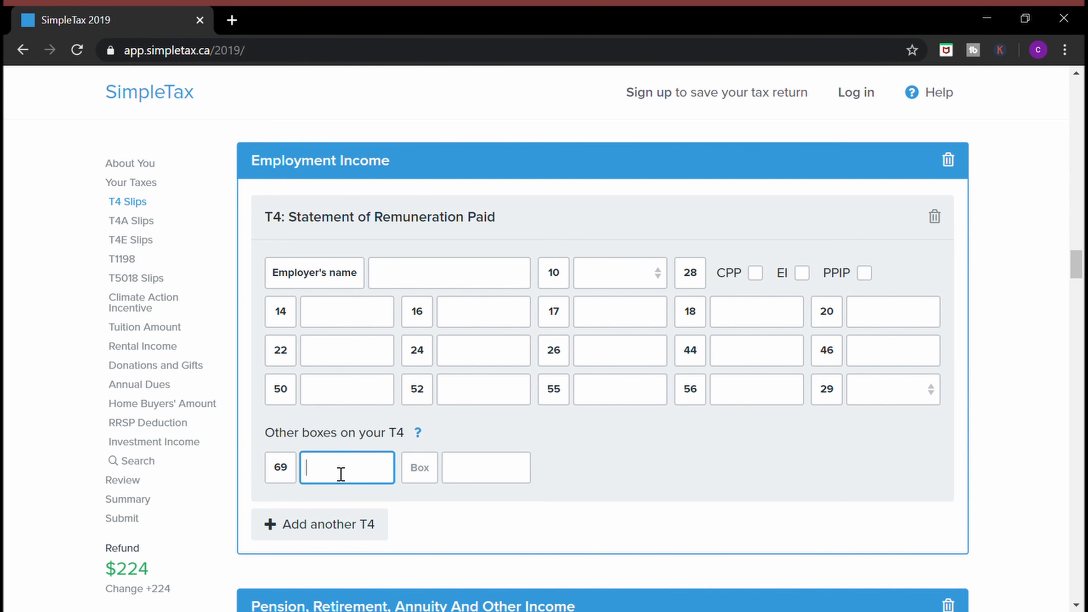
scroll(359, 473, "down", 1)
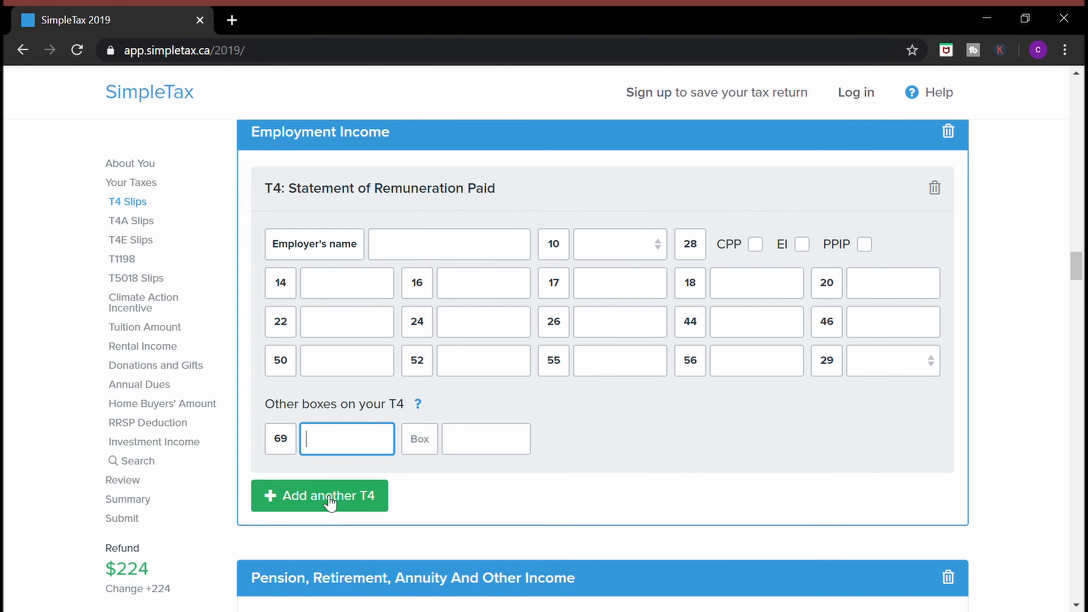
left_click(330, 501)
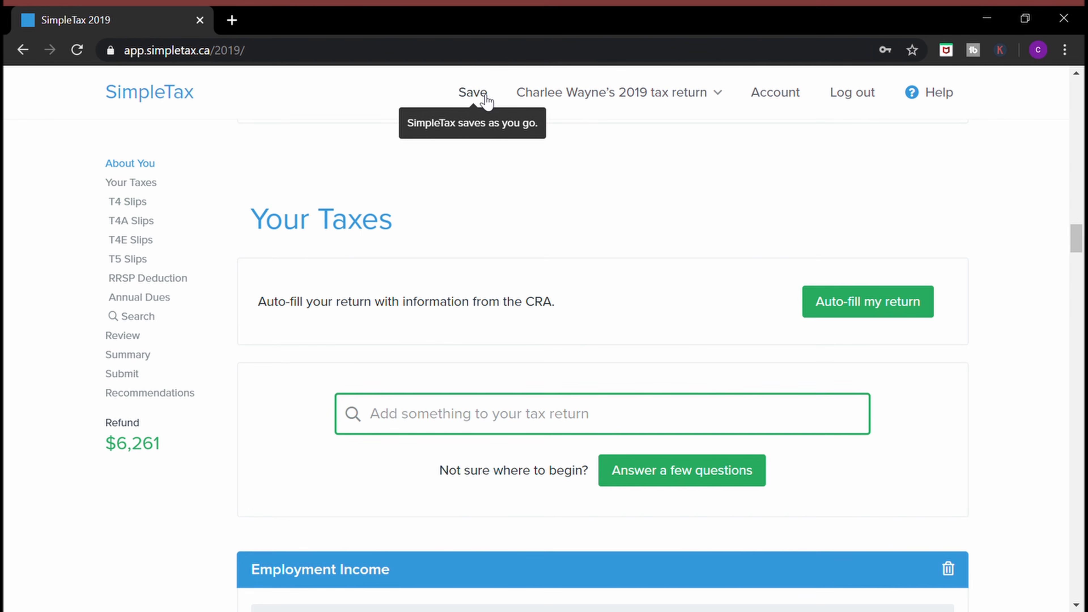
Save the return and log out, then open the RRSP Contributions & Deduction calculator
left_click(486, 95)
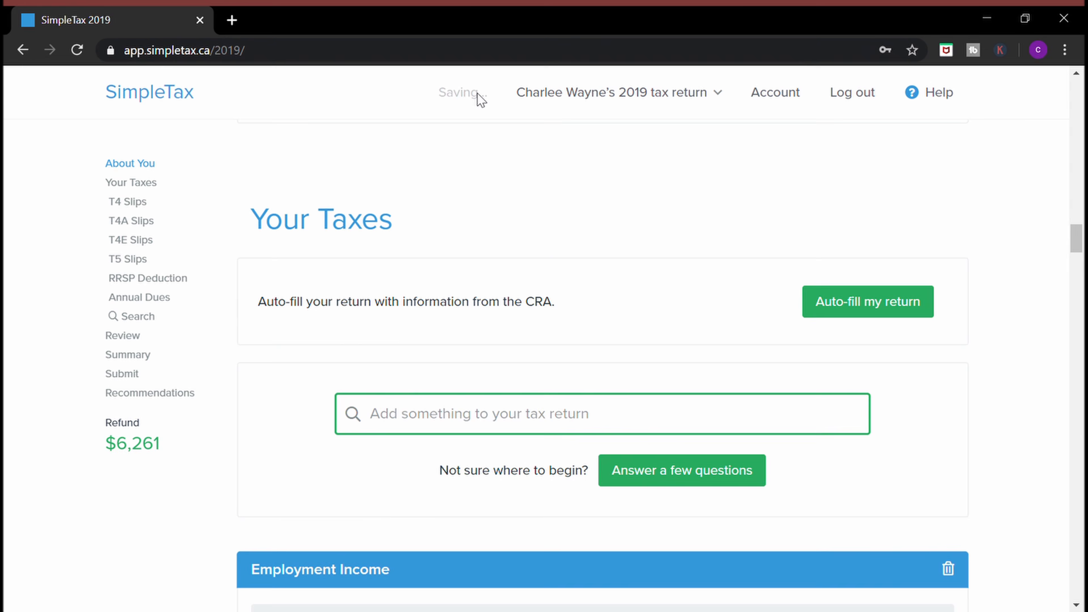
left_click(837, 100)
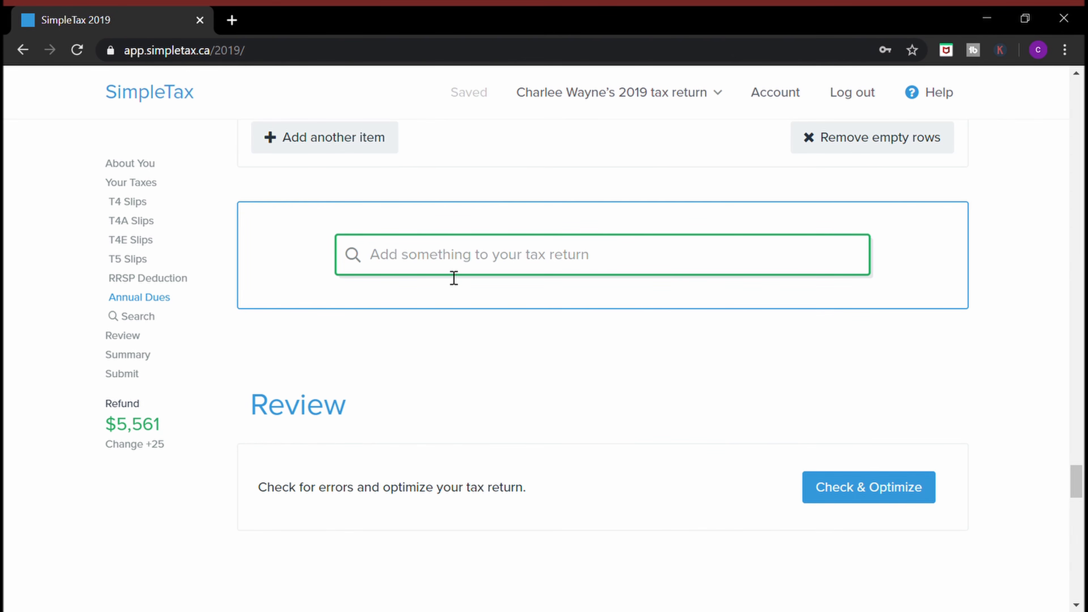
left_click(398, 263)
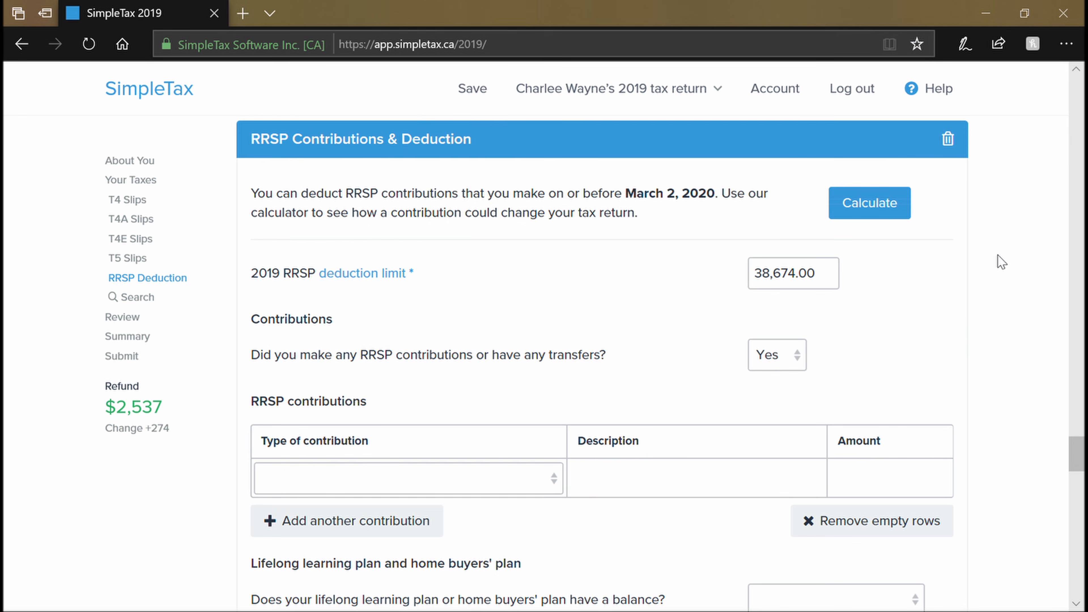
left_click(889, 204)
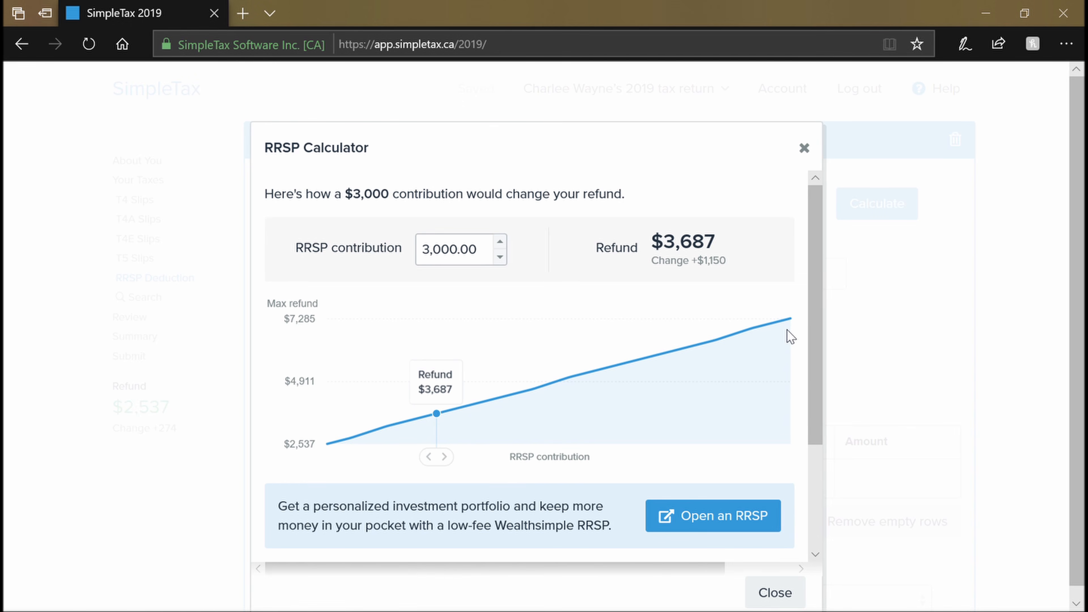
In the RRSP calculator, try $8,500 and then $10,000 contributions to compare refunds
scroll(790, 336, "down", 1)
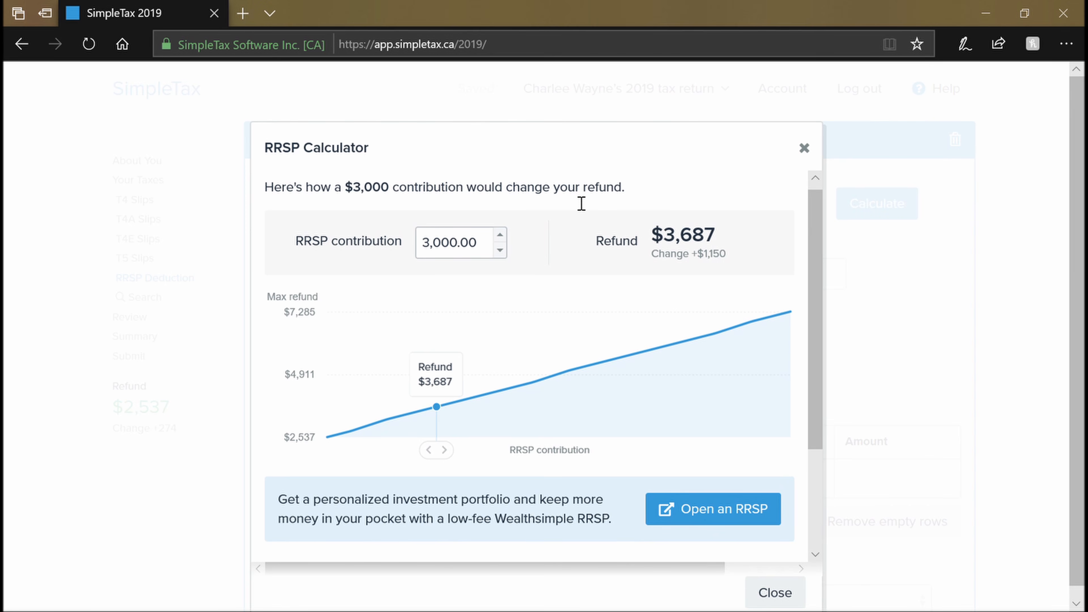
left_click(505, 234)
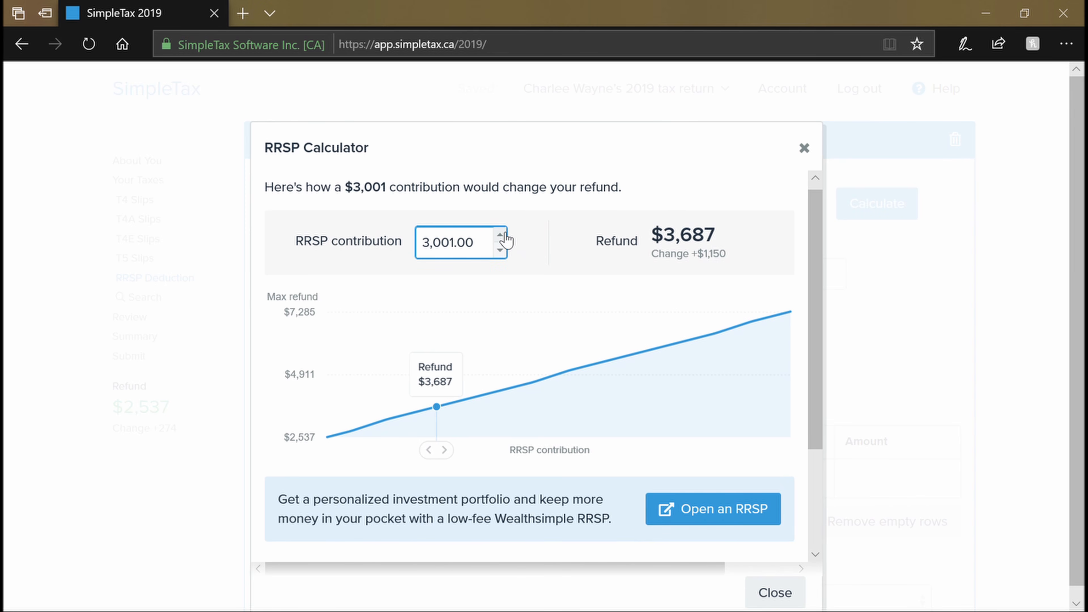
left_click(504, 235)
left_click_drag(493, 245, 392, 266)
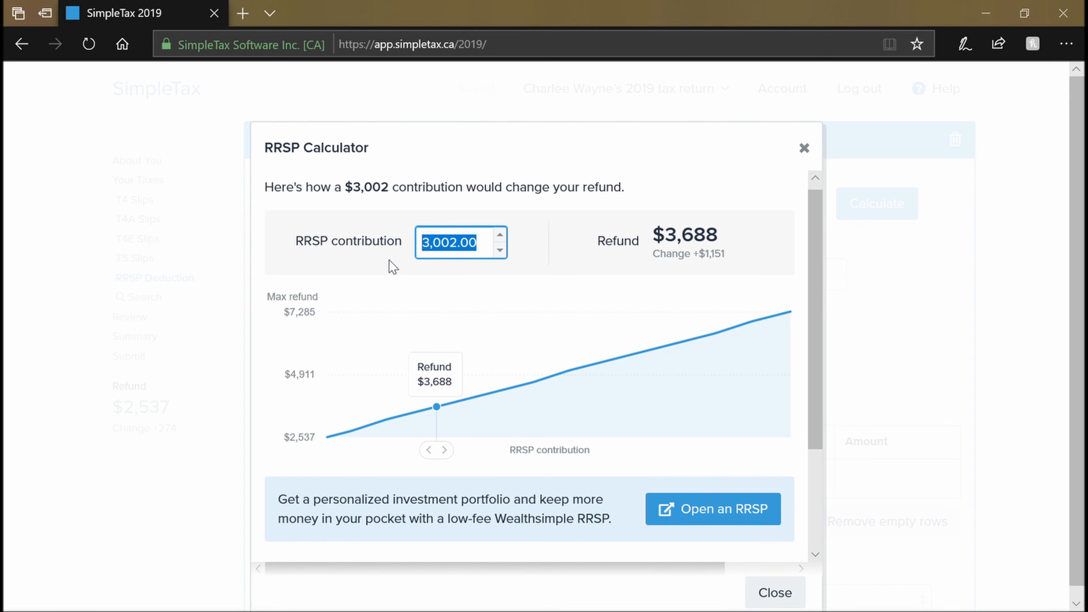
type("8,500")
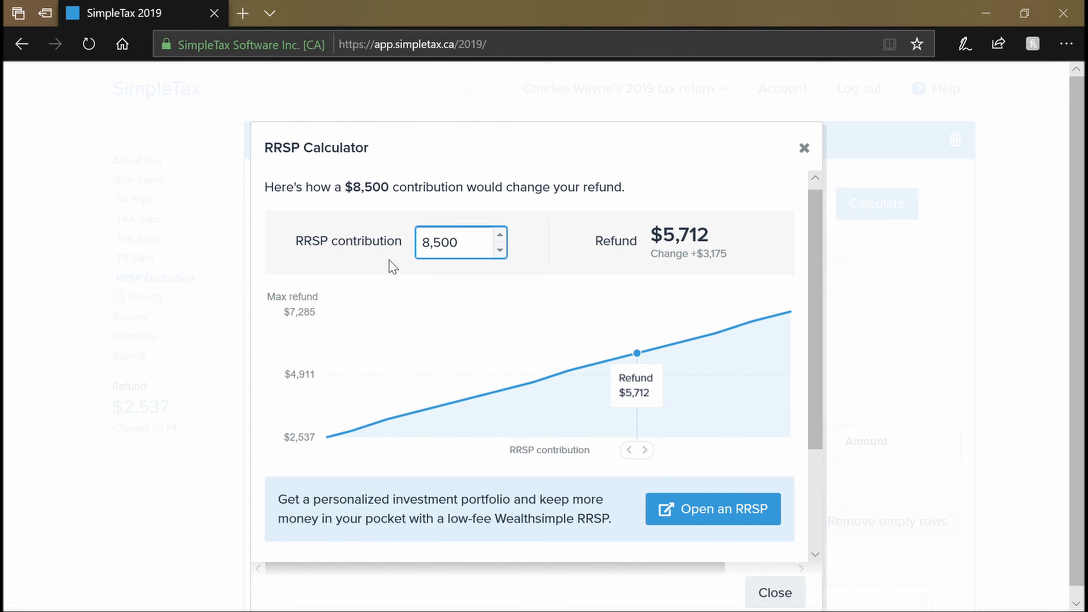
key("BackSpace")
key("BackSpace")
key("BackSpace")
key("BackSpace")
key("BackSpace")
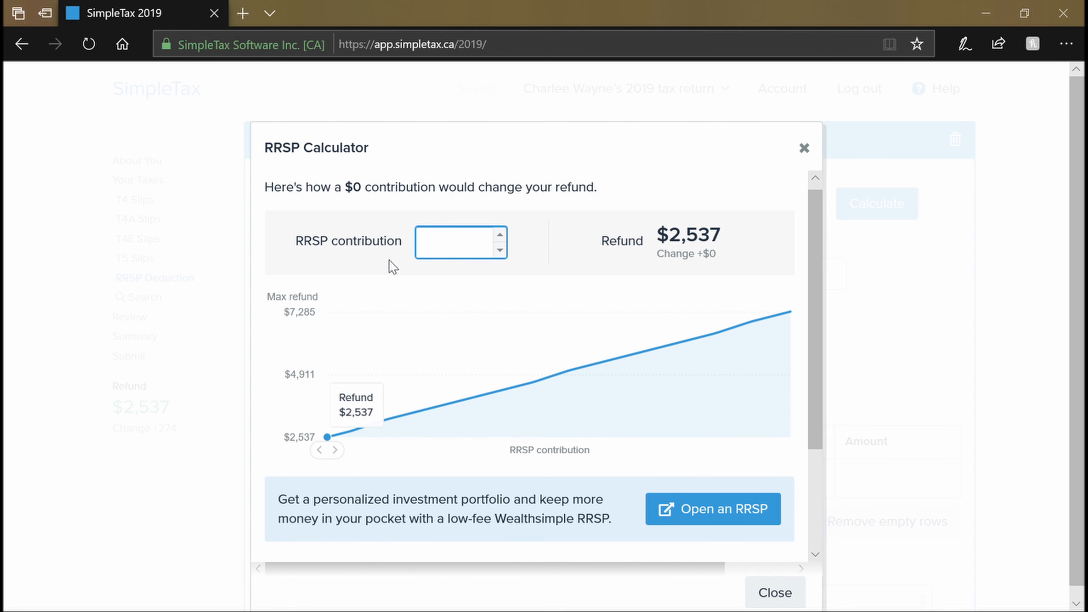
type("10,000")
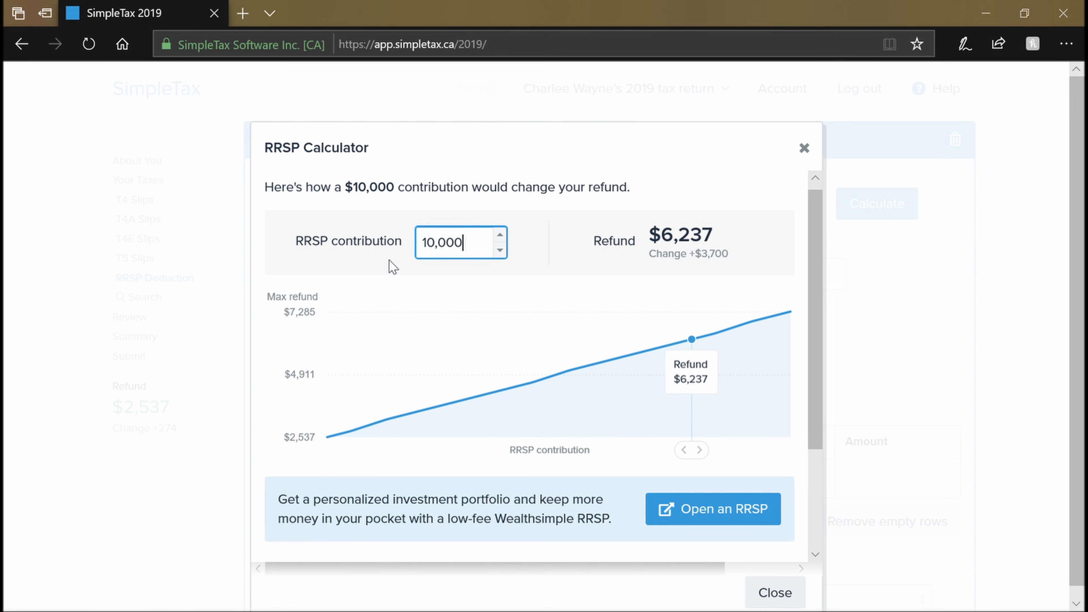
key("BackSpace")
key("BackSpace")
key("BackSpace")
key("BackSpace")
key("BackSpace")
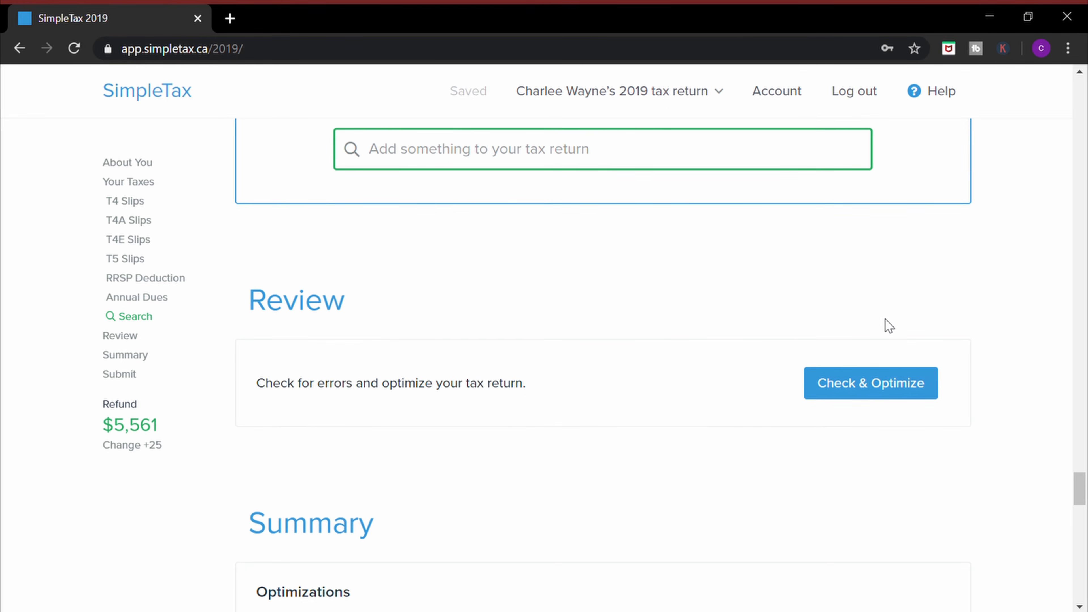
Run Check & Optimize on the return and scroll through its suggestions and warnings
left_click(866, 391)
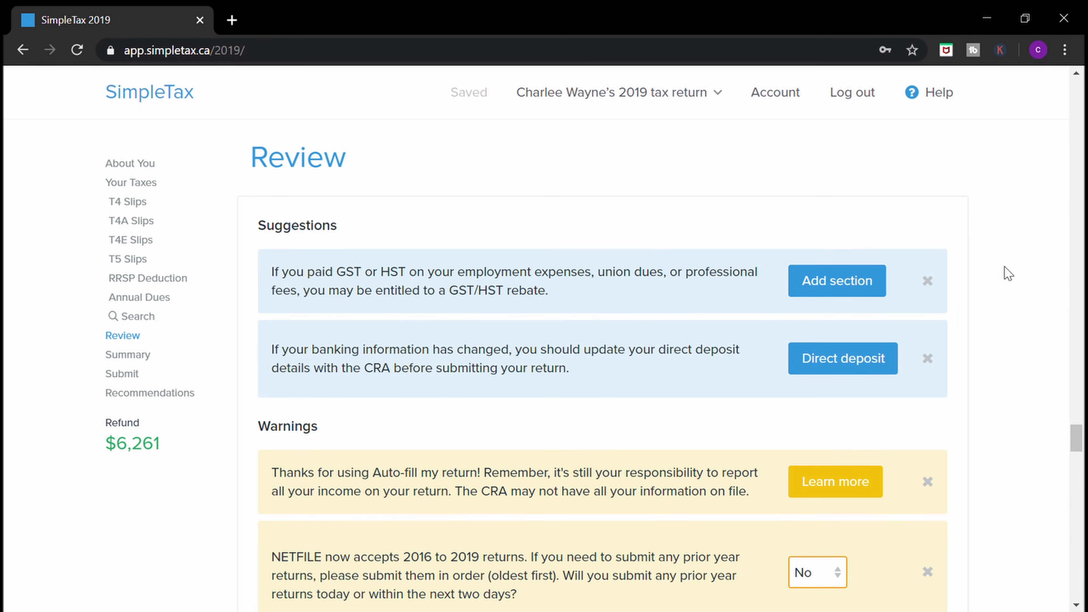
scroll(1013, 324, "down", 5)
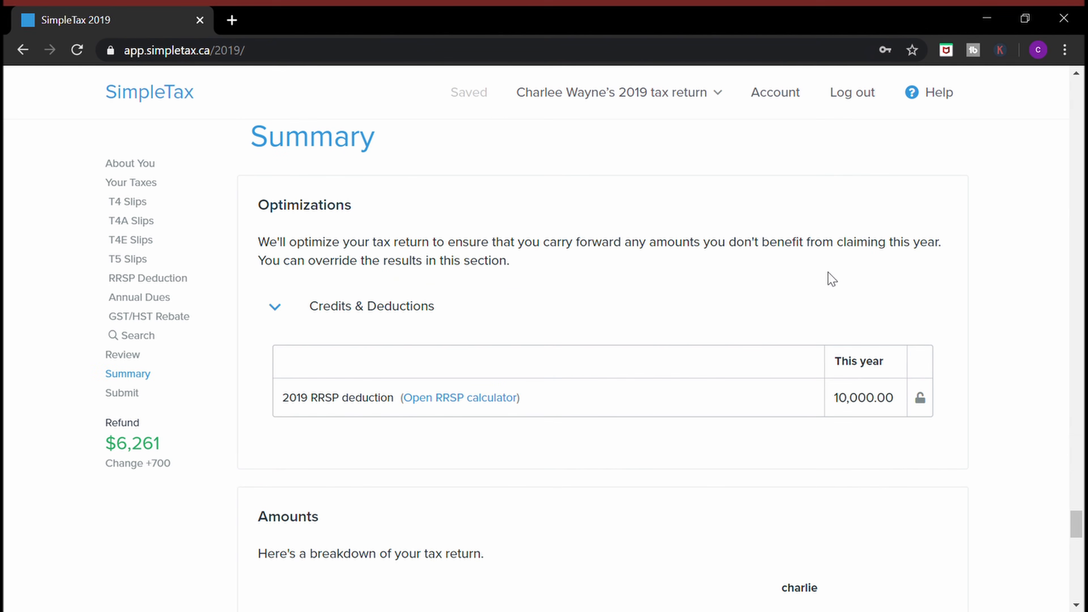
Save a PDF copy of the 2019 return, then submit it to the CRA
left_click(873, 388)
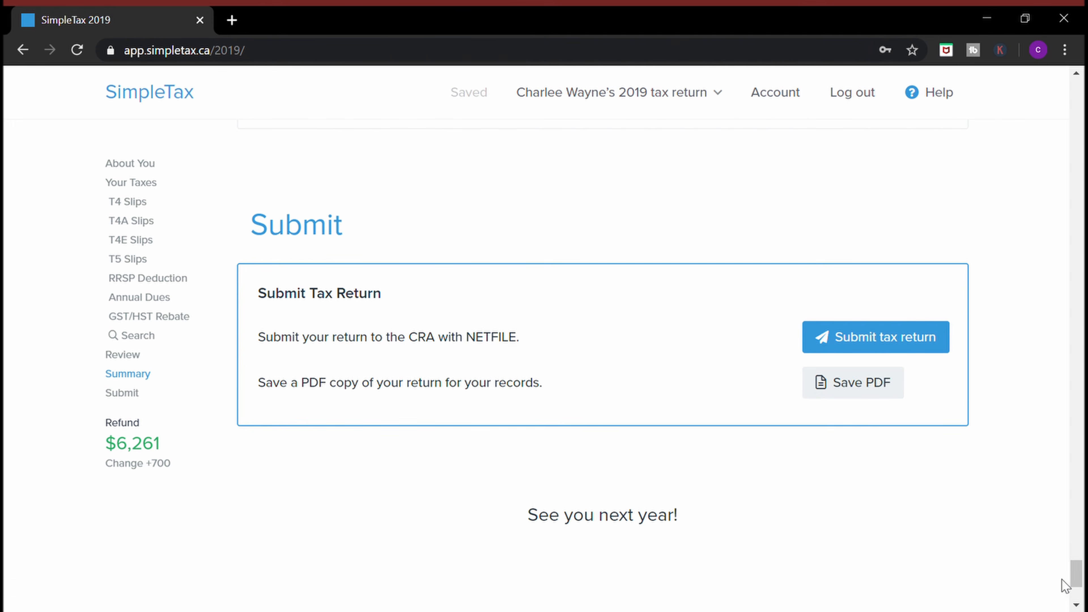
left_click(918, 343)
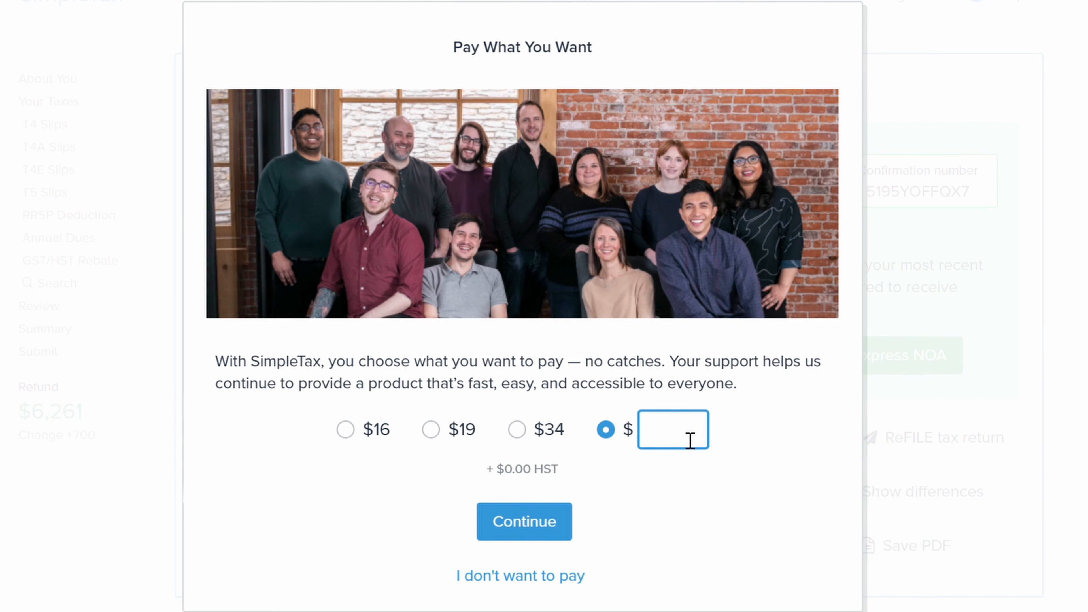
Replace the custom $17 amount with the $19 option and continue to card payment
type("17")
key("BackSpace")
key("BackSpace")
left_click(433, 432)
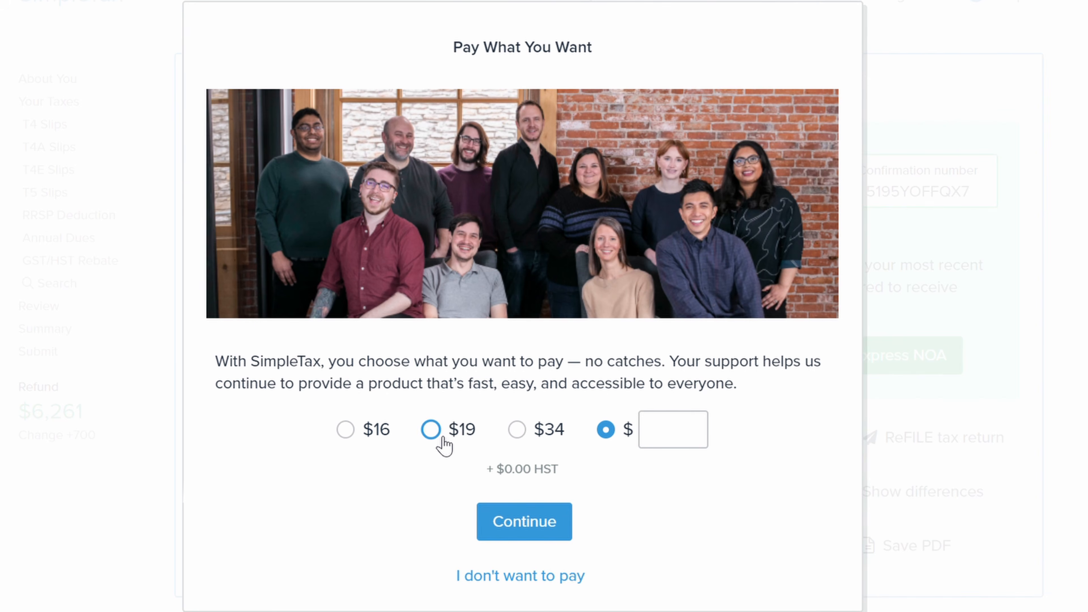
left_click(555, 519)
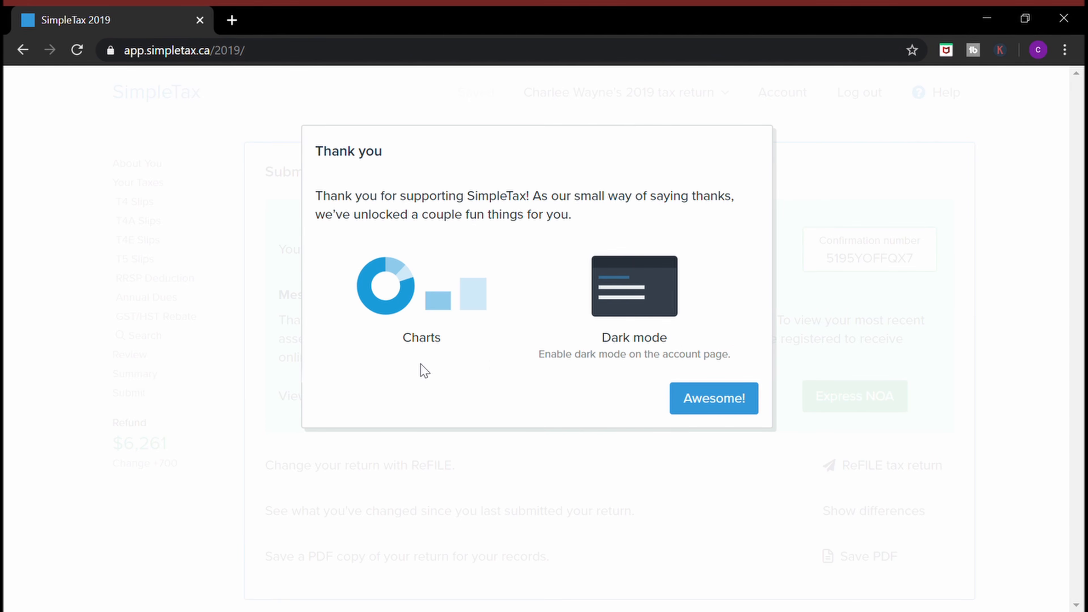
Dismiss the thank-you message, set the account appearance to Dark, and review the income and tax-rate charts
left_click(691, 400)
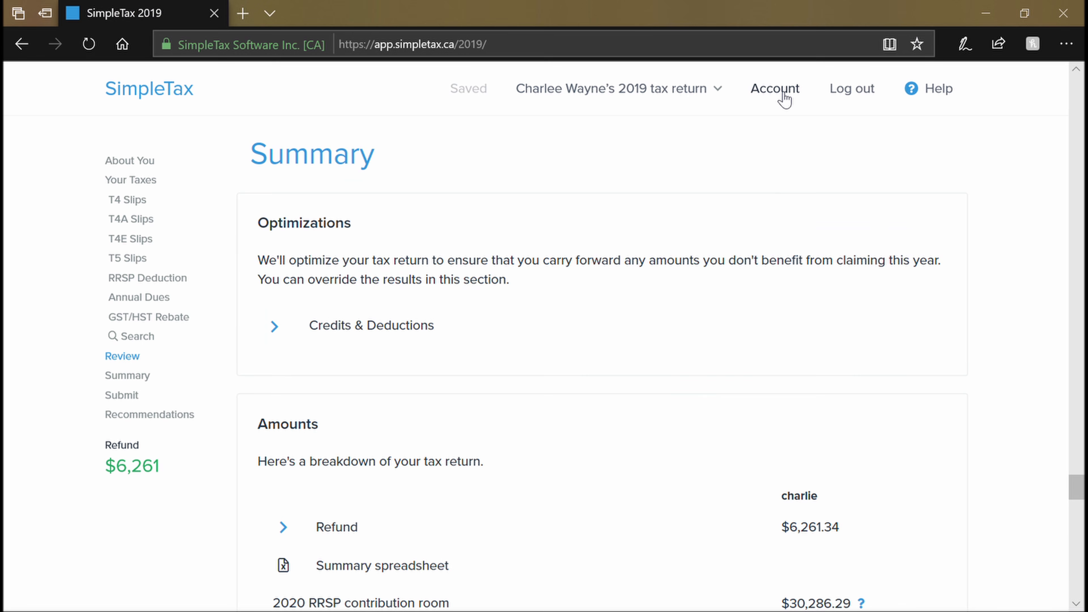
left_click(777, 92)
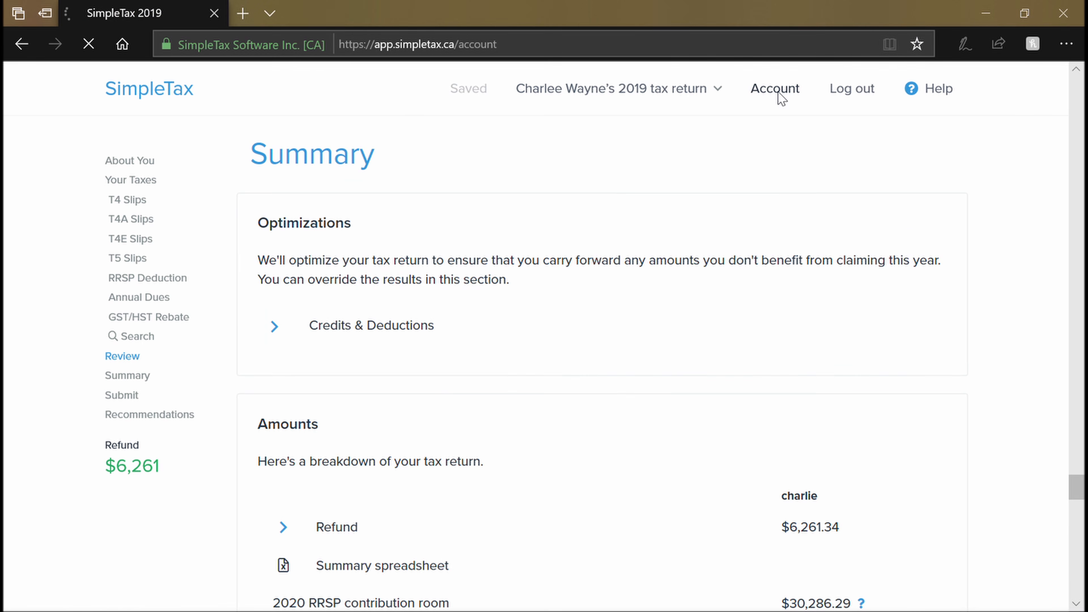
left_click(836, 317)
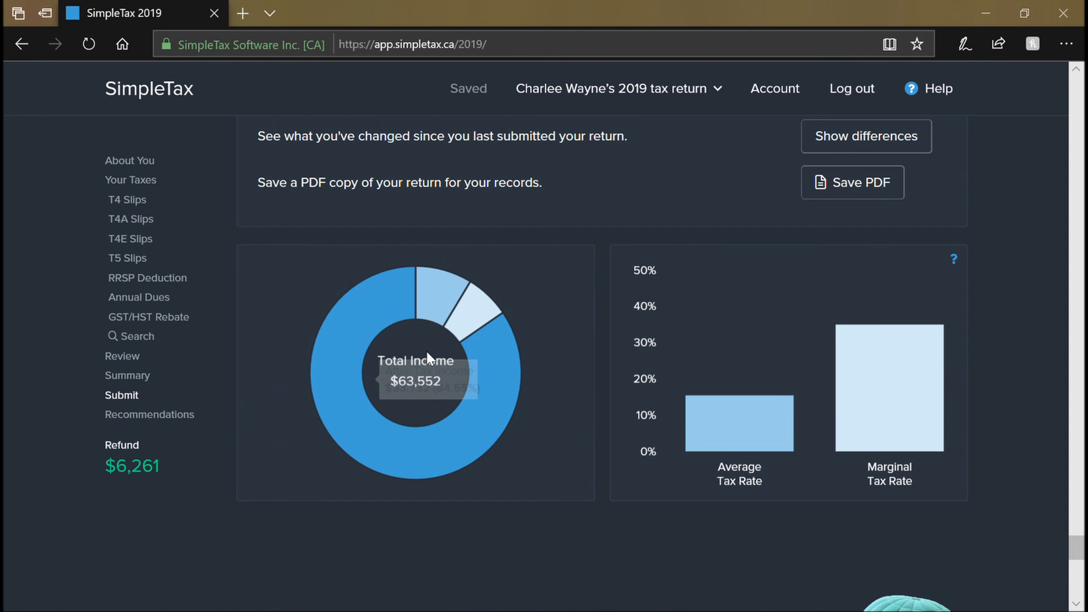
mouse_move(375, 306)
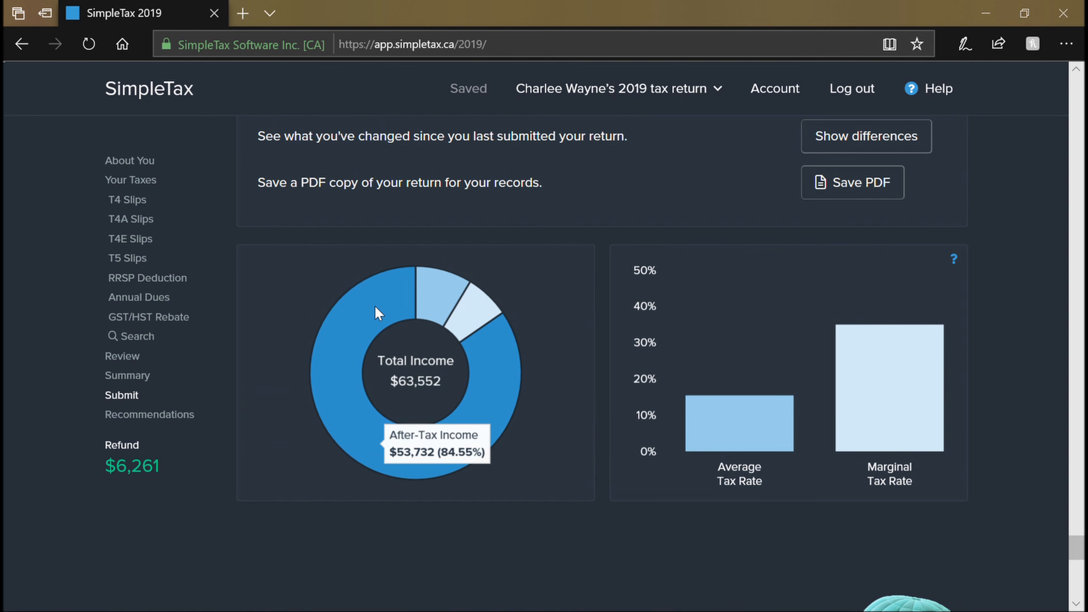
mouse_move(421, 297)
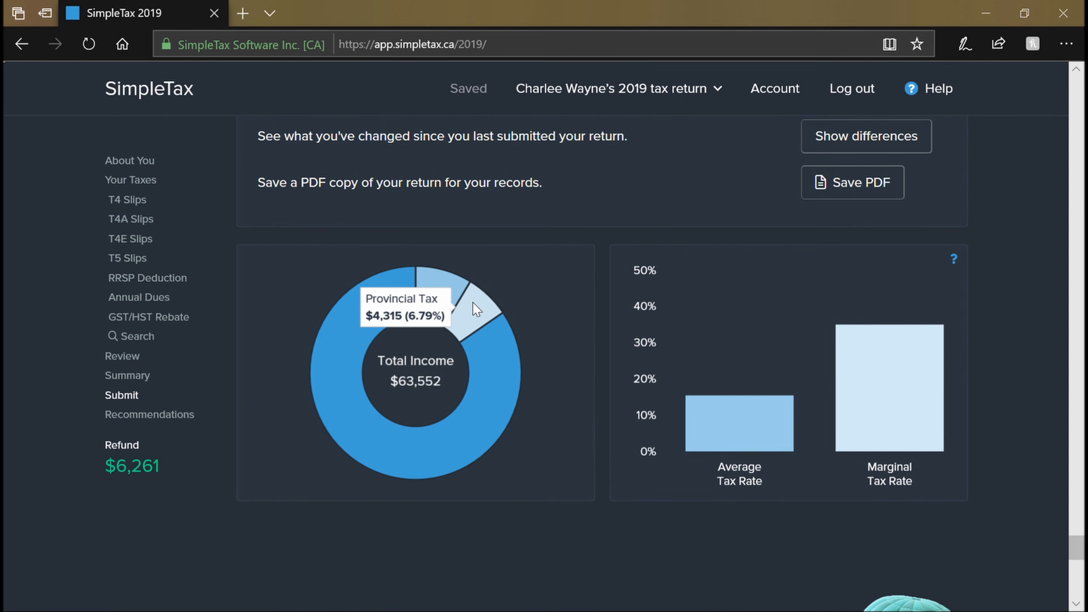
mouse_move(729, 414)
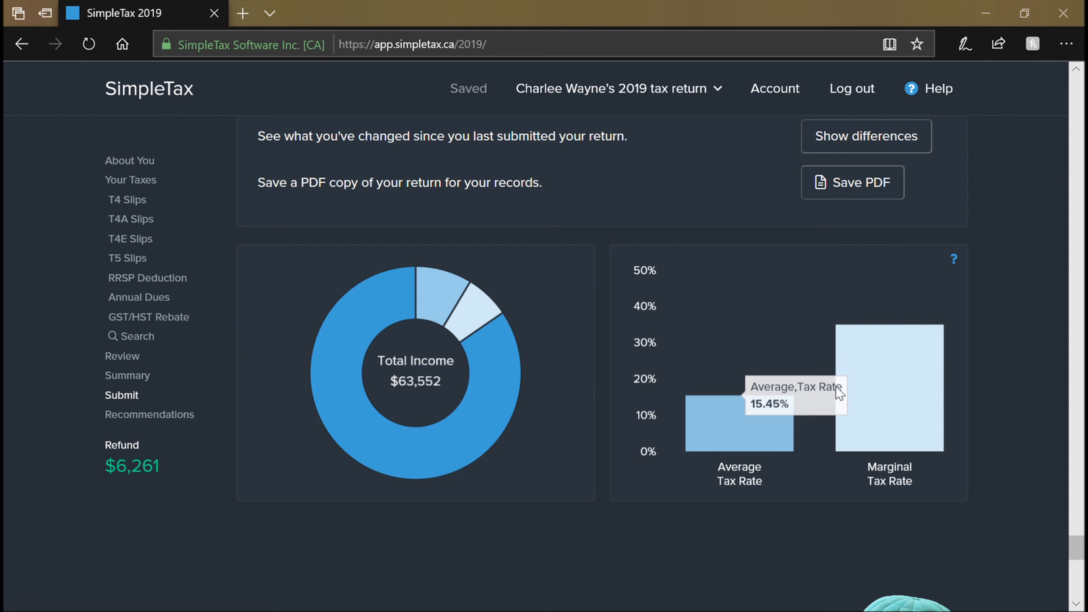
mouse_move(887, 377)
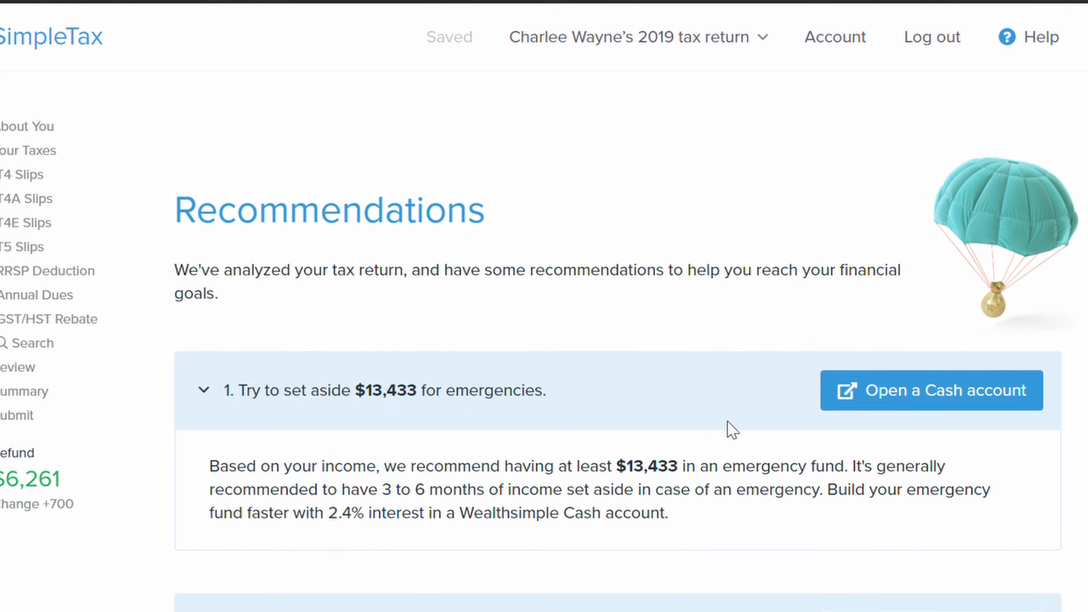
Expand recommendation card 2, 'Earn 2.4% interest on your savings', further down the Recommendations page
scroll(732, 429, "down", 1)
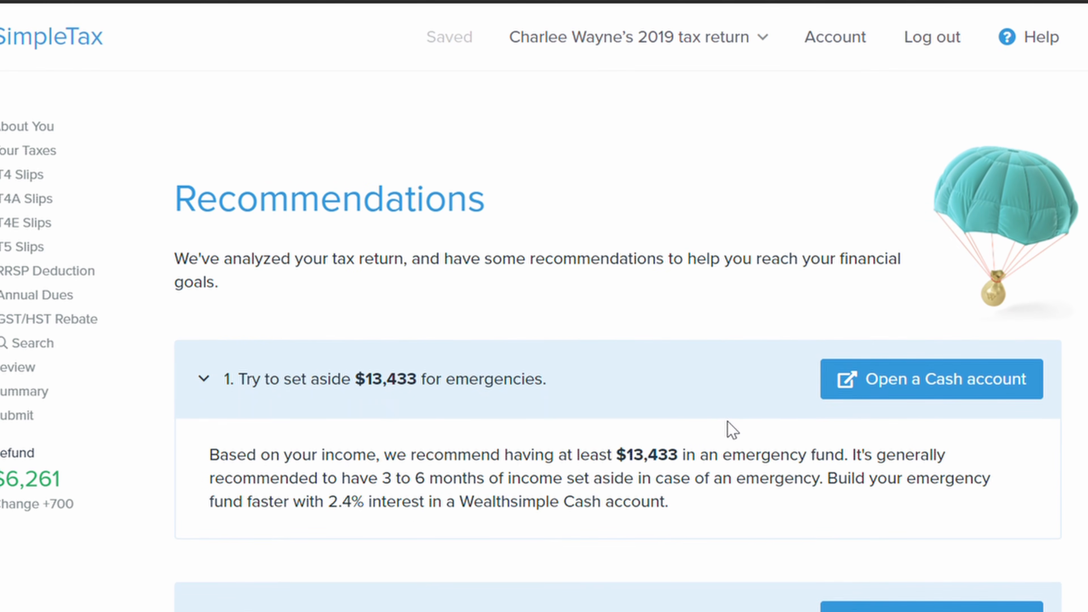
scroll(731, 429, "down", 1)
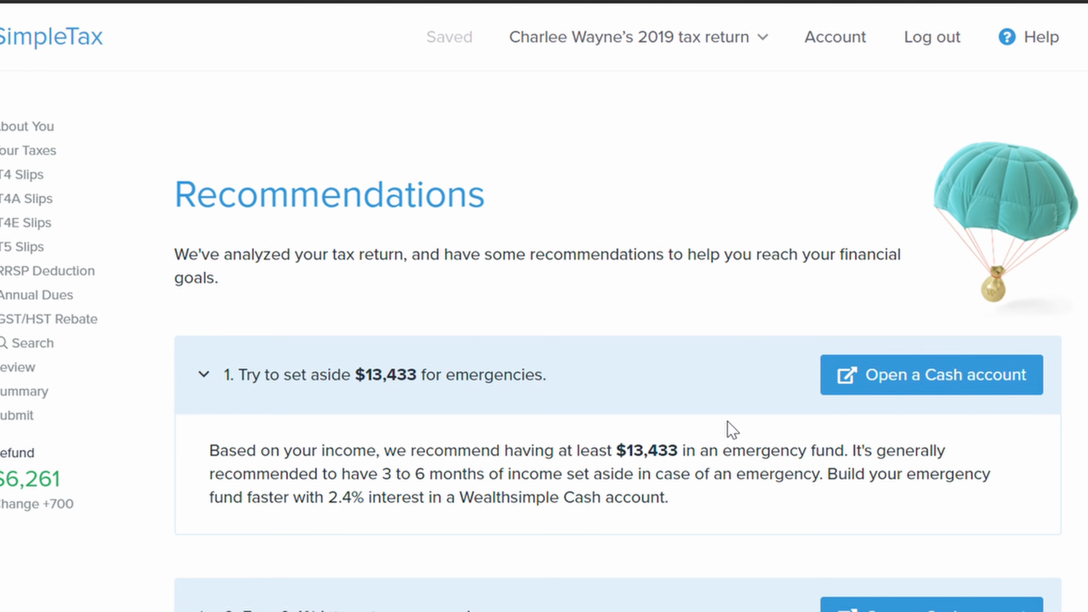
scroll(732, 429, "down", 4)
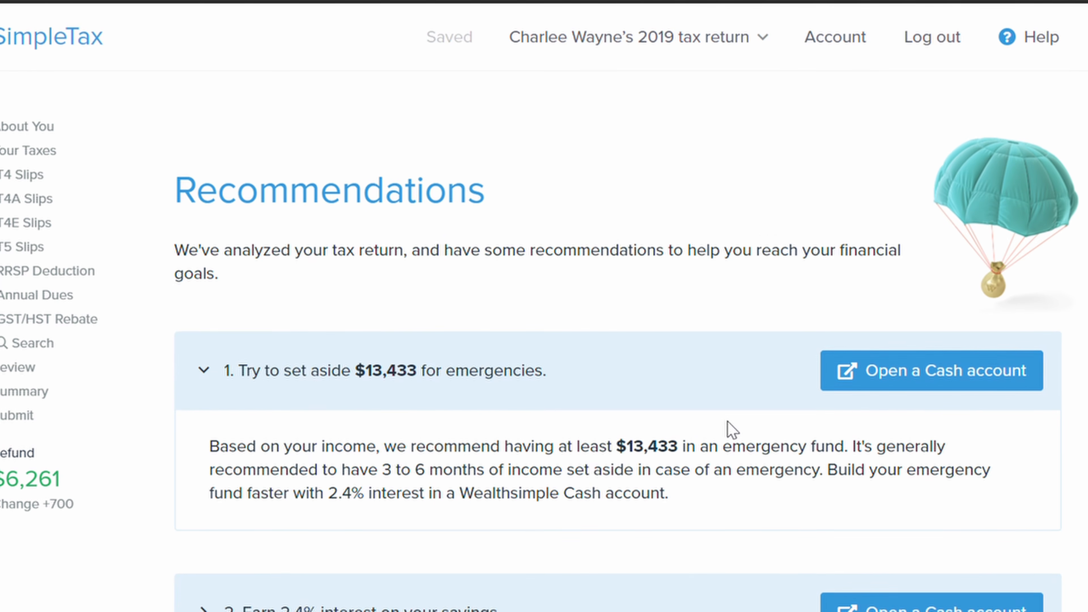
scroll(732, 428, "down", 2)
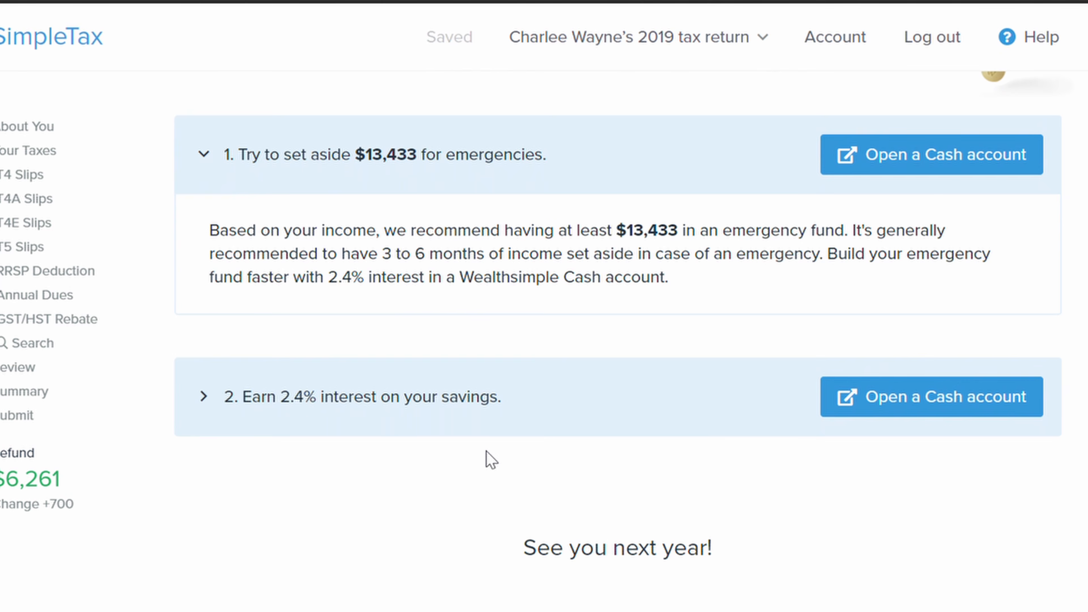
left_click(205, 398)
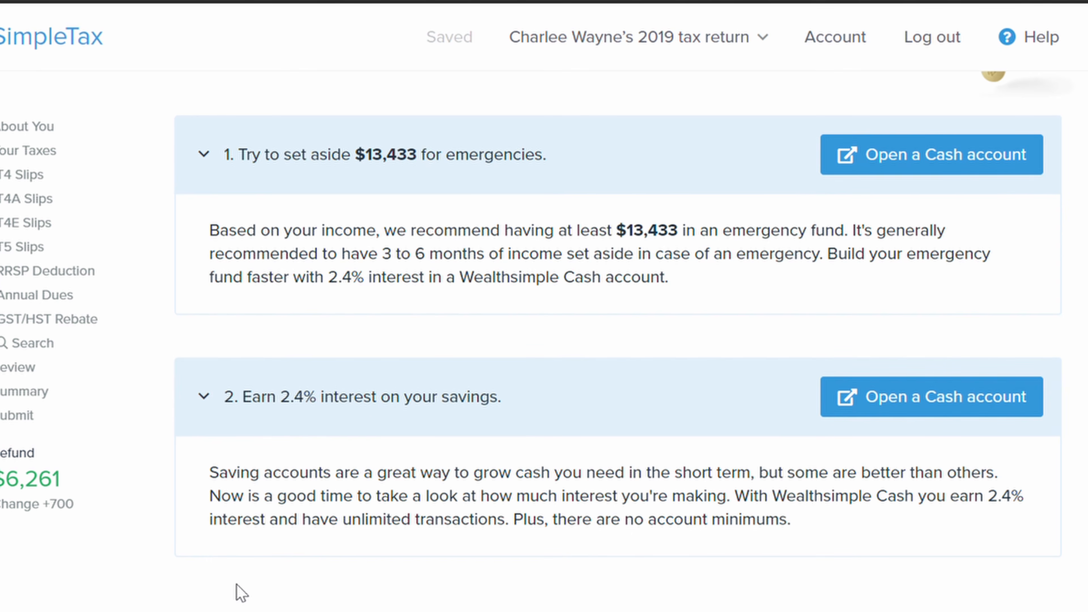